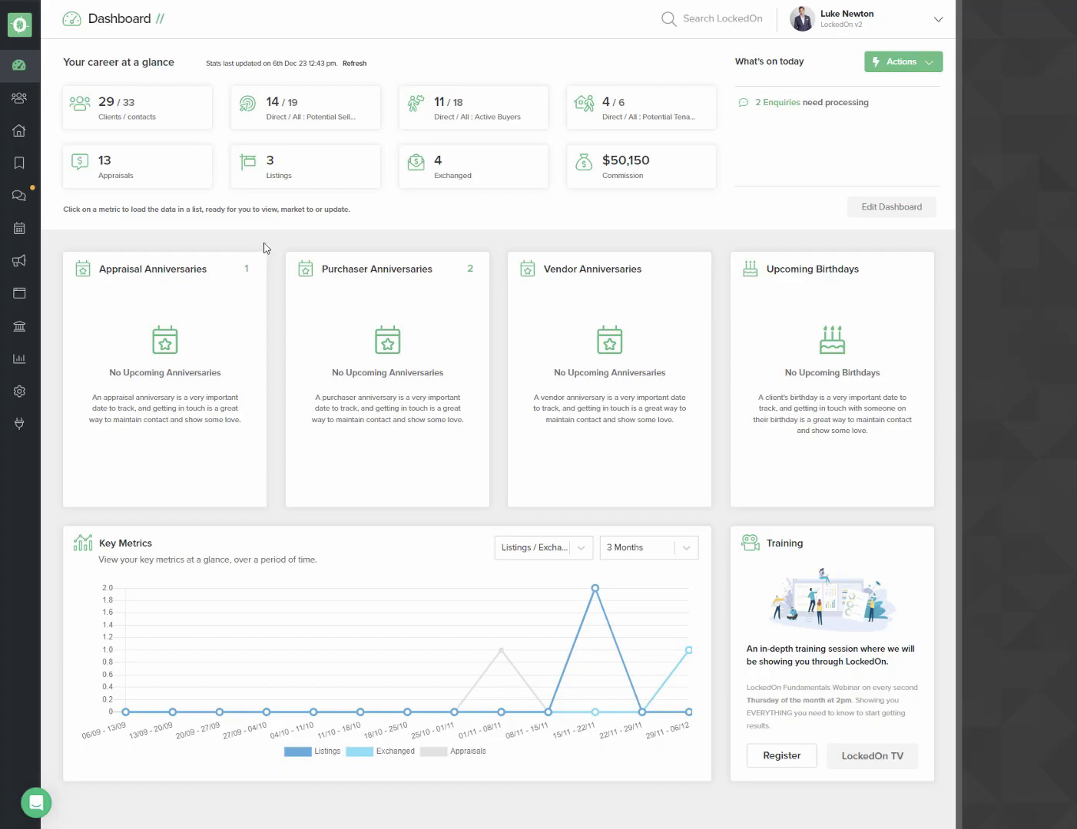
# Update the Special Events pack from the resource packs in the Engine Room
pyautogui.click(23, 393)
pyautogui.scroll(-8, 168, 395)
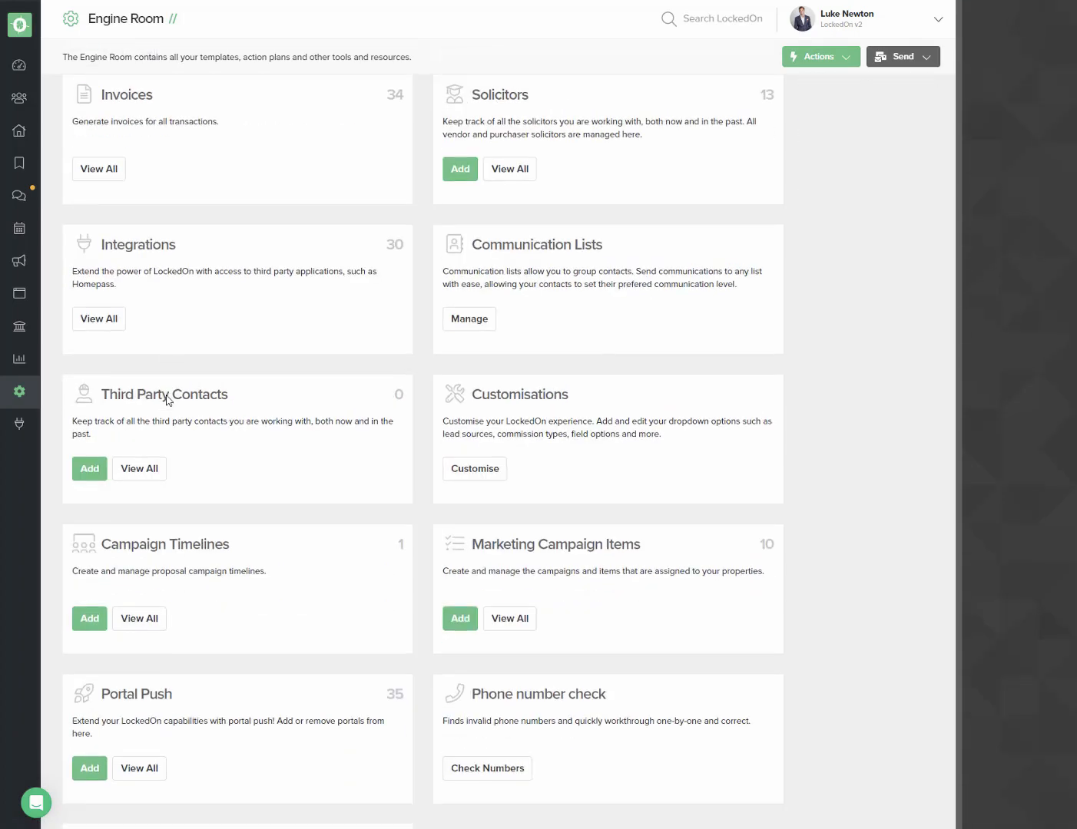
pyautogui.click(105, 673)
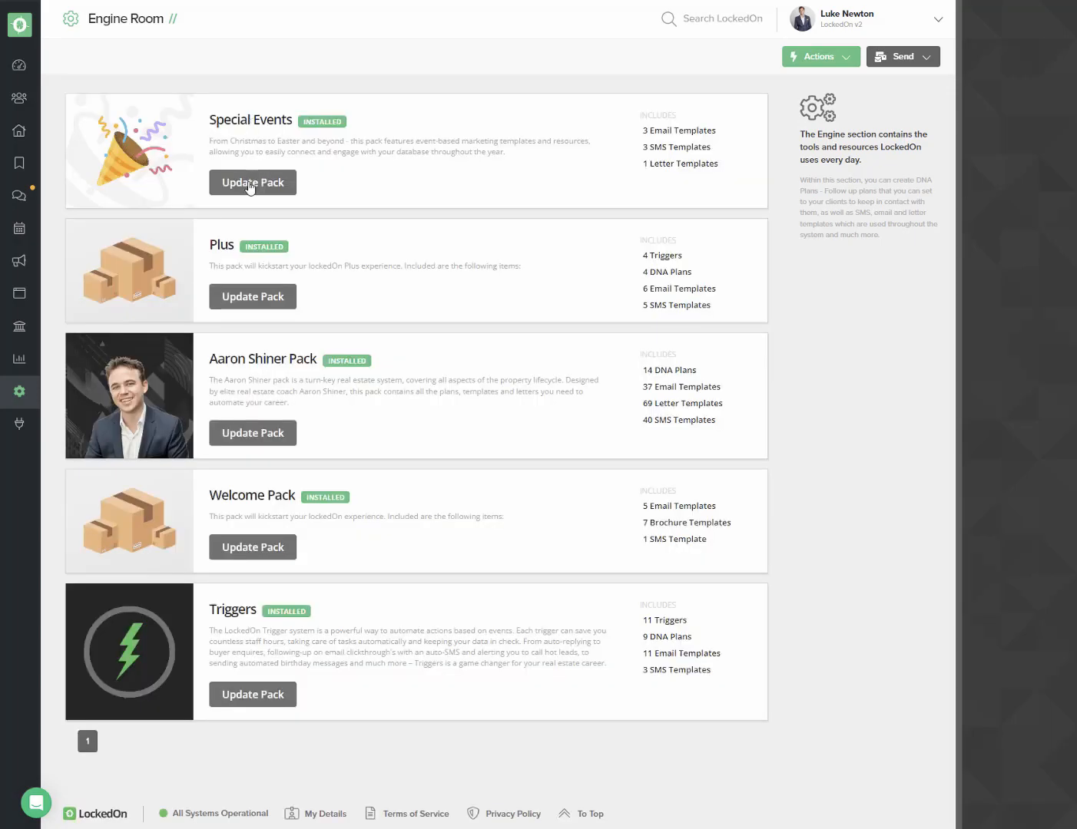
pyautogui.click(250, 184)
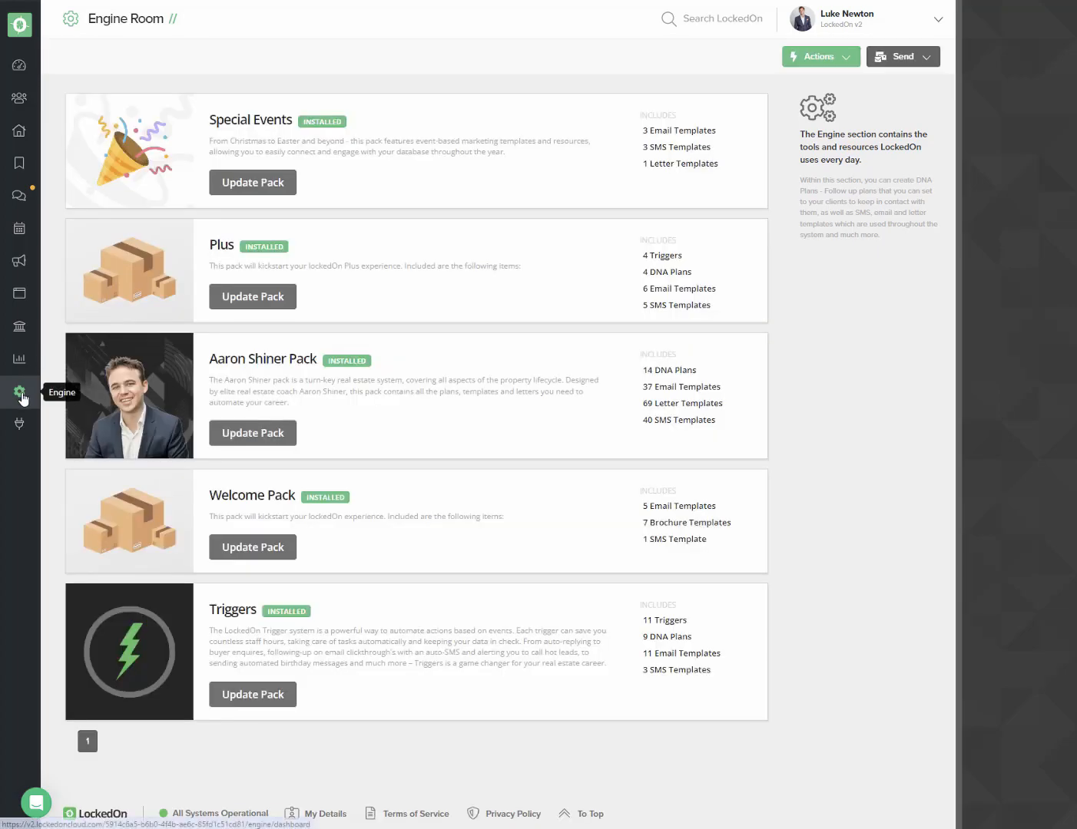
# Search the email templates for 2023 and view the Merry Christmas 2023 - Dark version design
pyautogui.click(19, 392)
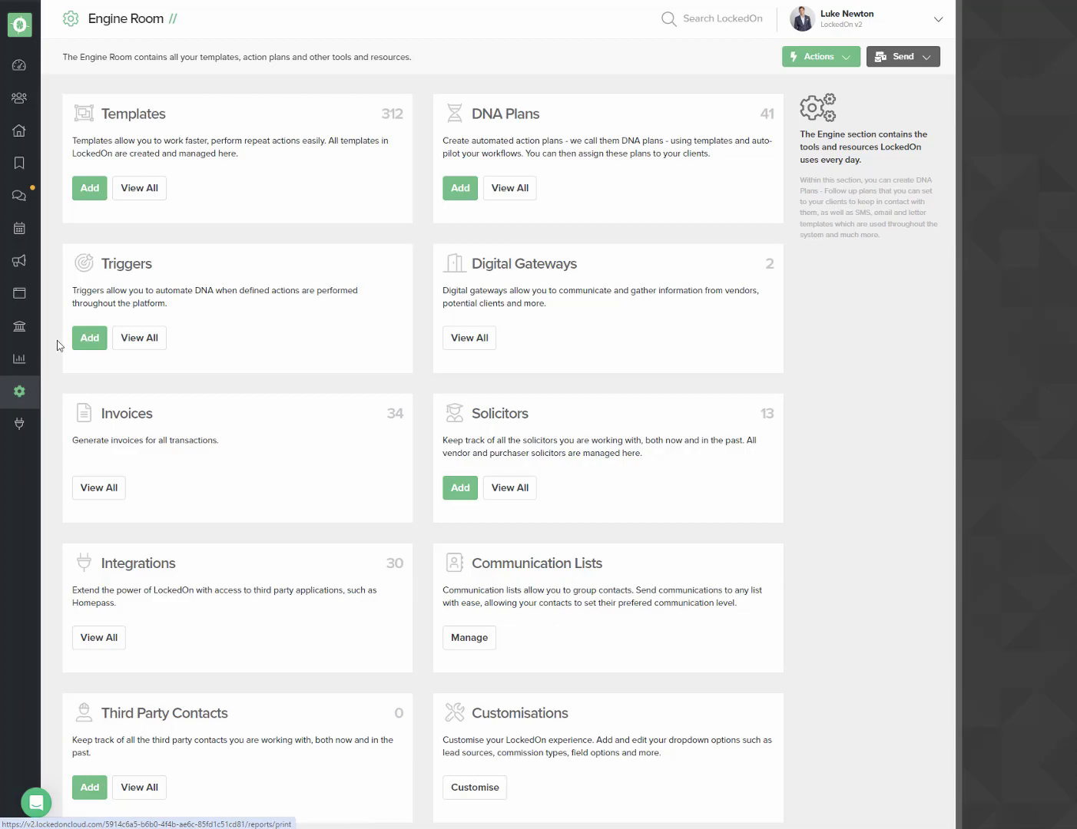
pyautogui.click(148, 191)
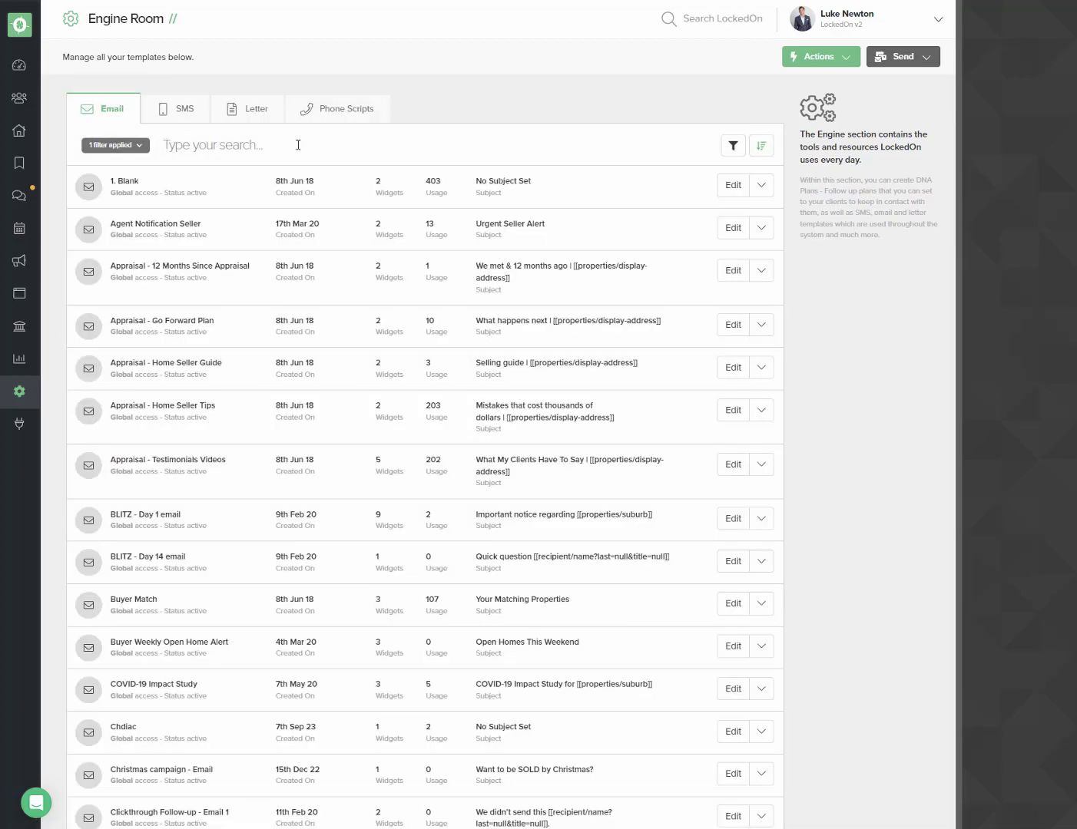
pyautogui.write('2023')
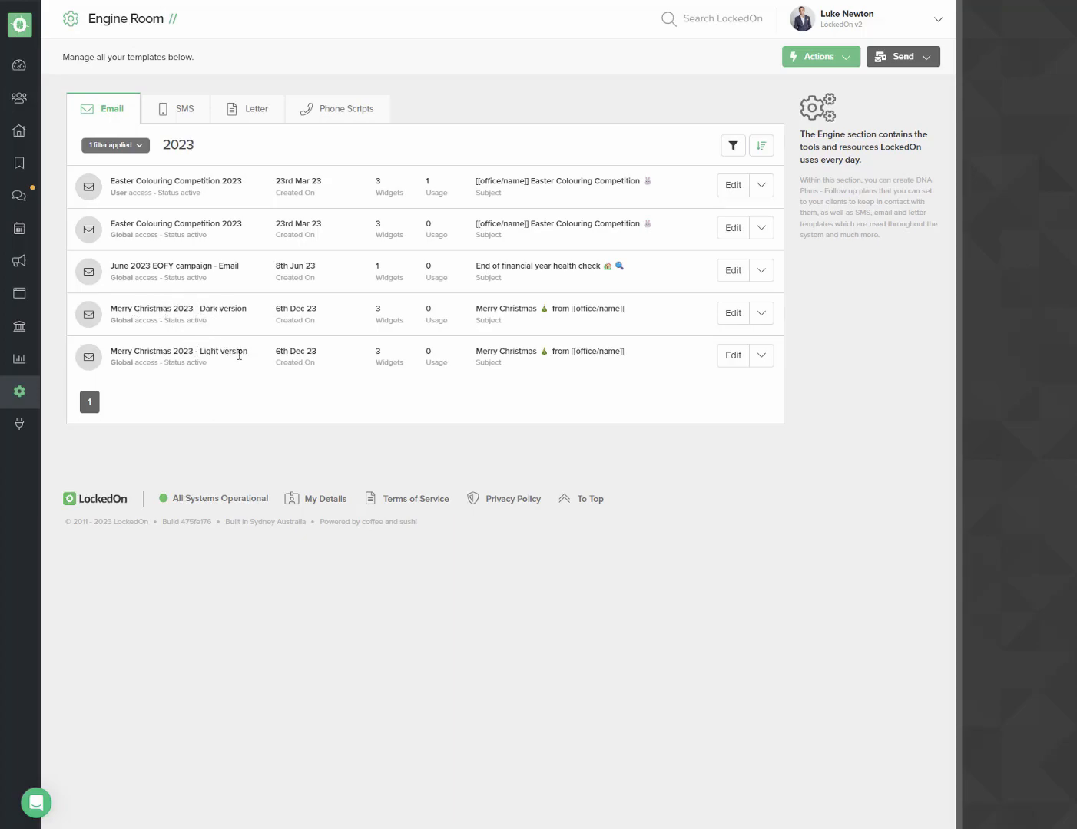
pyautogui.click(727, 313)
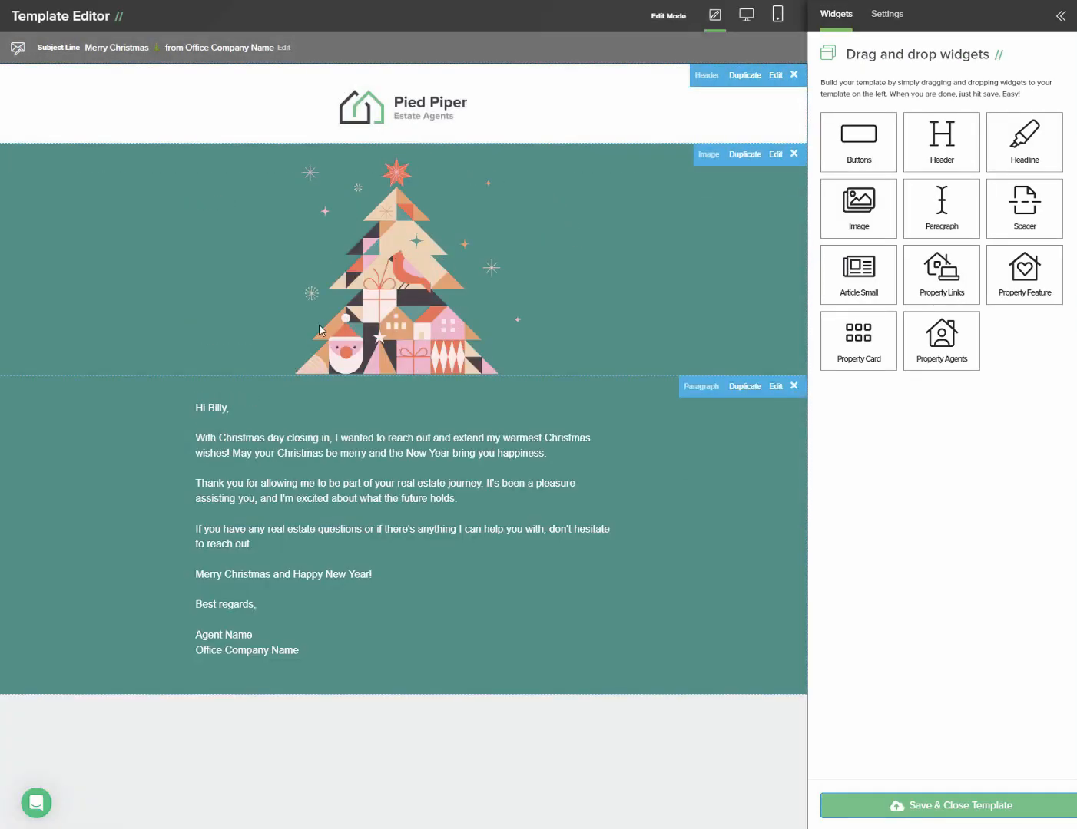
pyautogui.click(1061, 16)
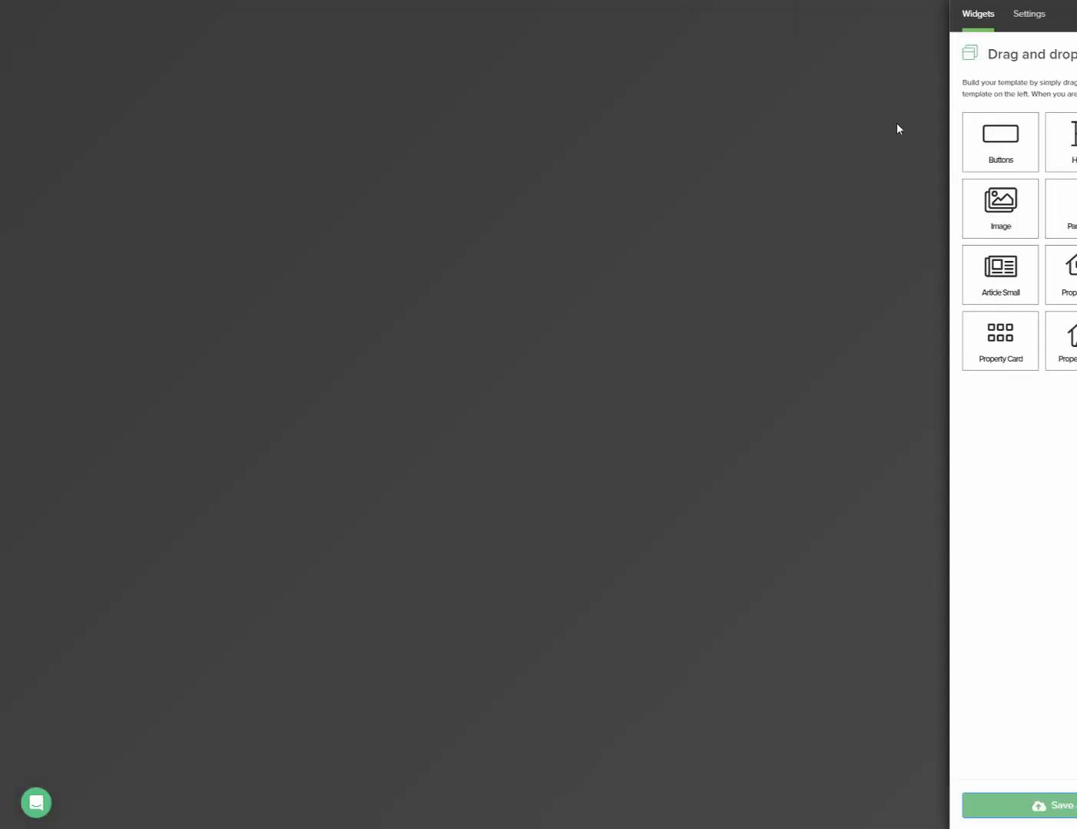
# Open the Merry Christmas 2023 - Light version email for editing, review its paragraph widget's text, and save the widget and template
pyautogui.click(725, 357)
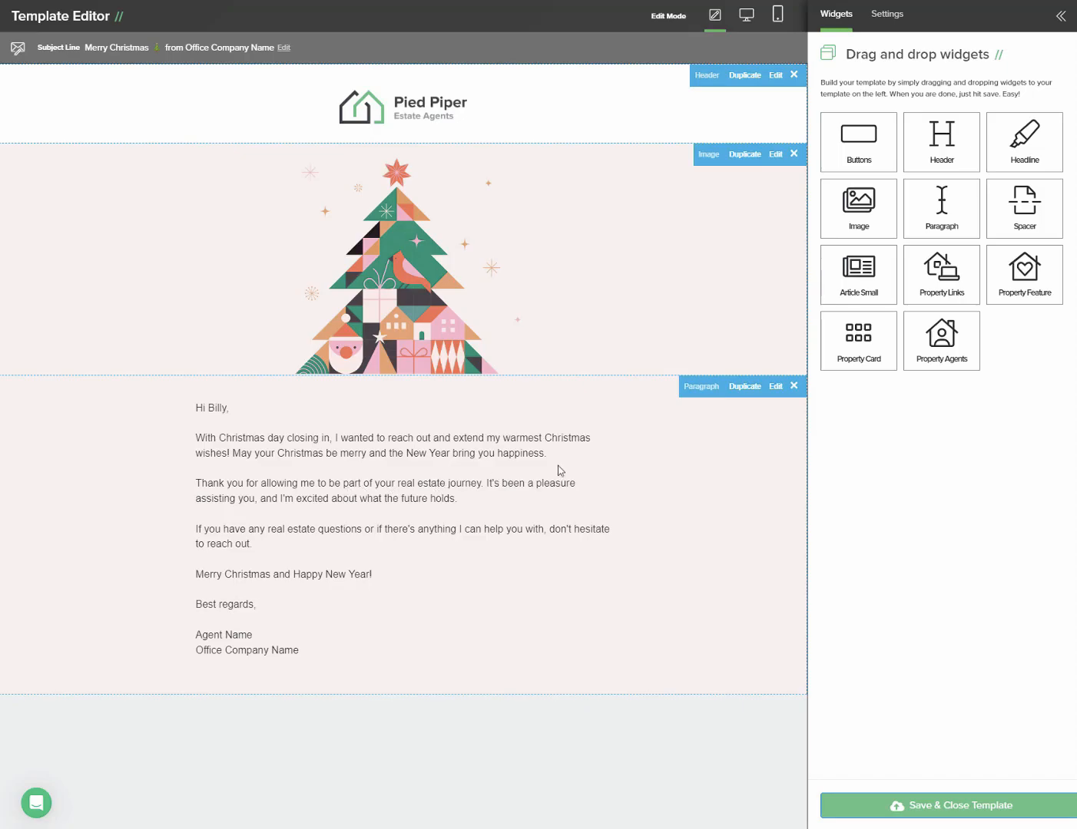
pyautogui.click(776, 387)
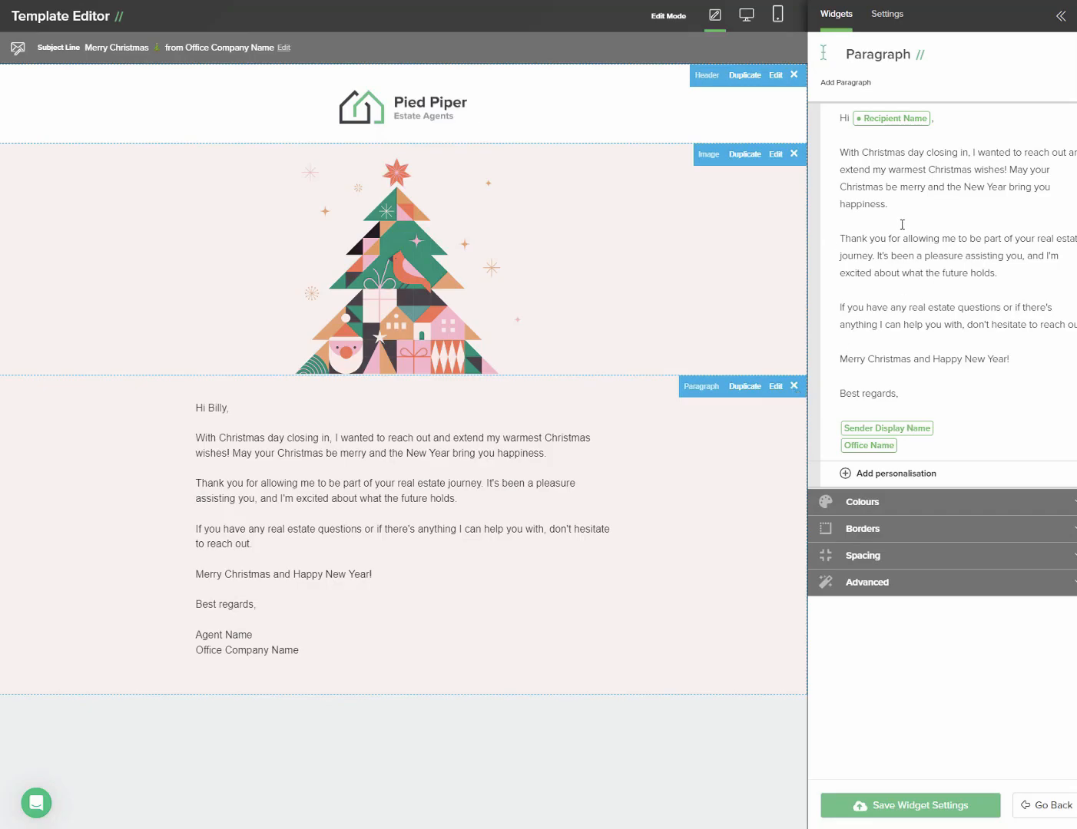
pyautogui.moveTo(1014, 354); pyautogui.dragTo(841, 145)
pyautogui.click(928, 187)
pyautogui.click(913, 806)
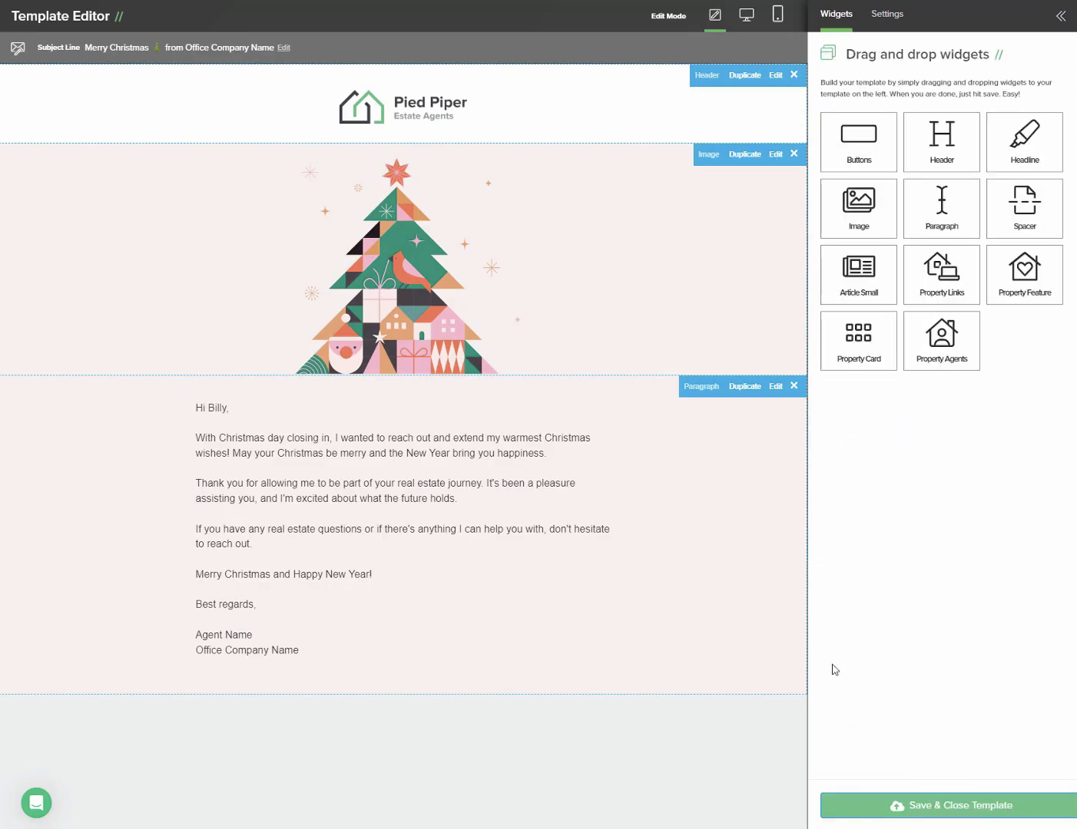
pyautogui.click(963, 808)
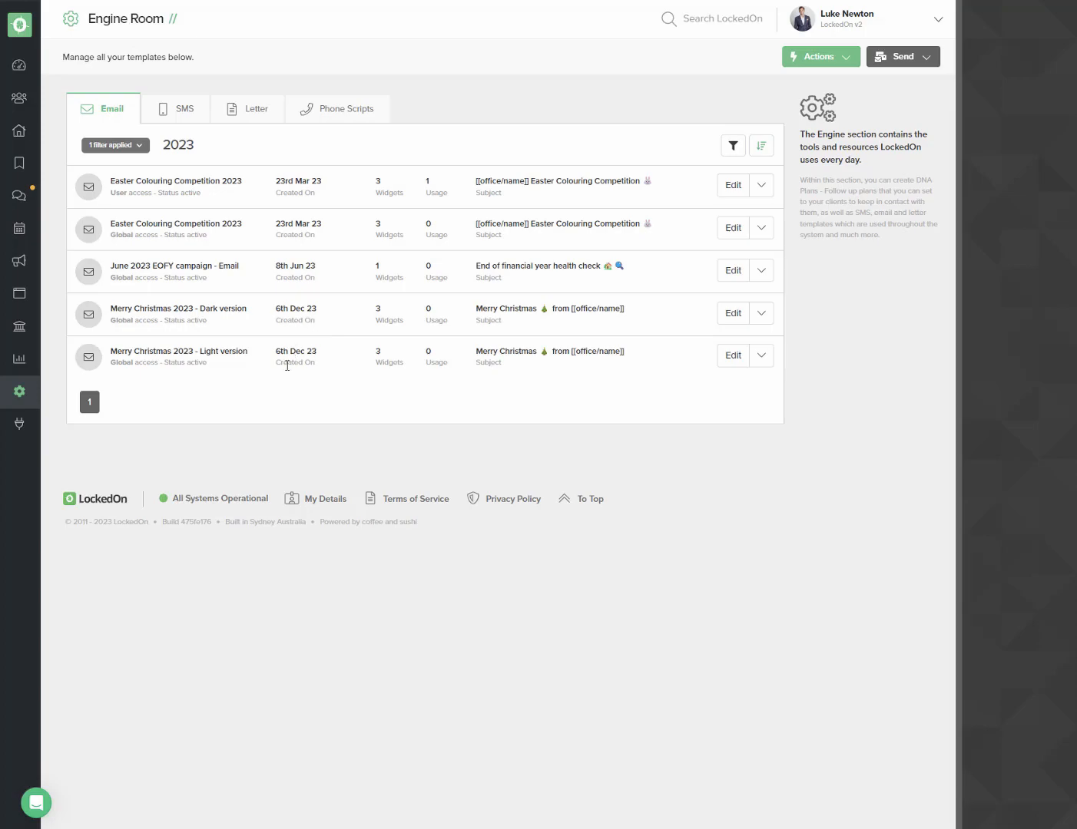
# Search the SMS templates for 2023
pyautogui.click(184, 115)
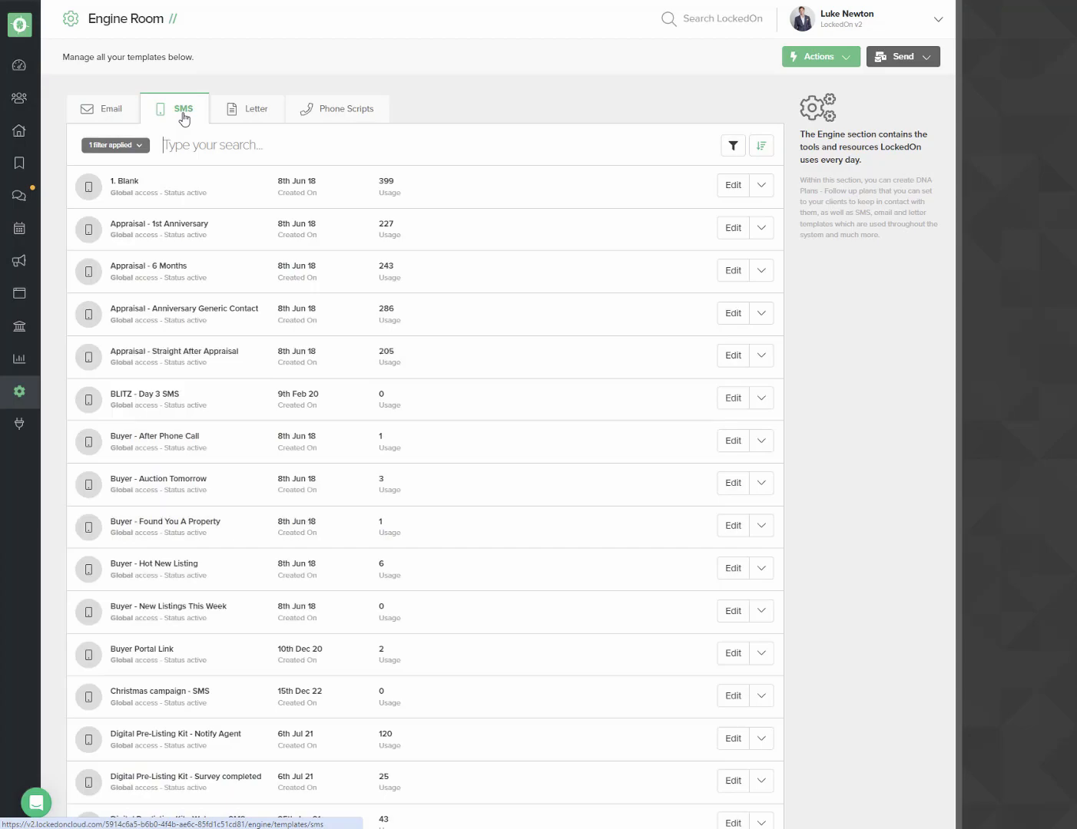
pyautogui.click(191, 139)
pyautogui.write('2023')
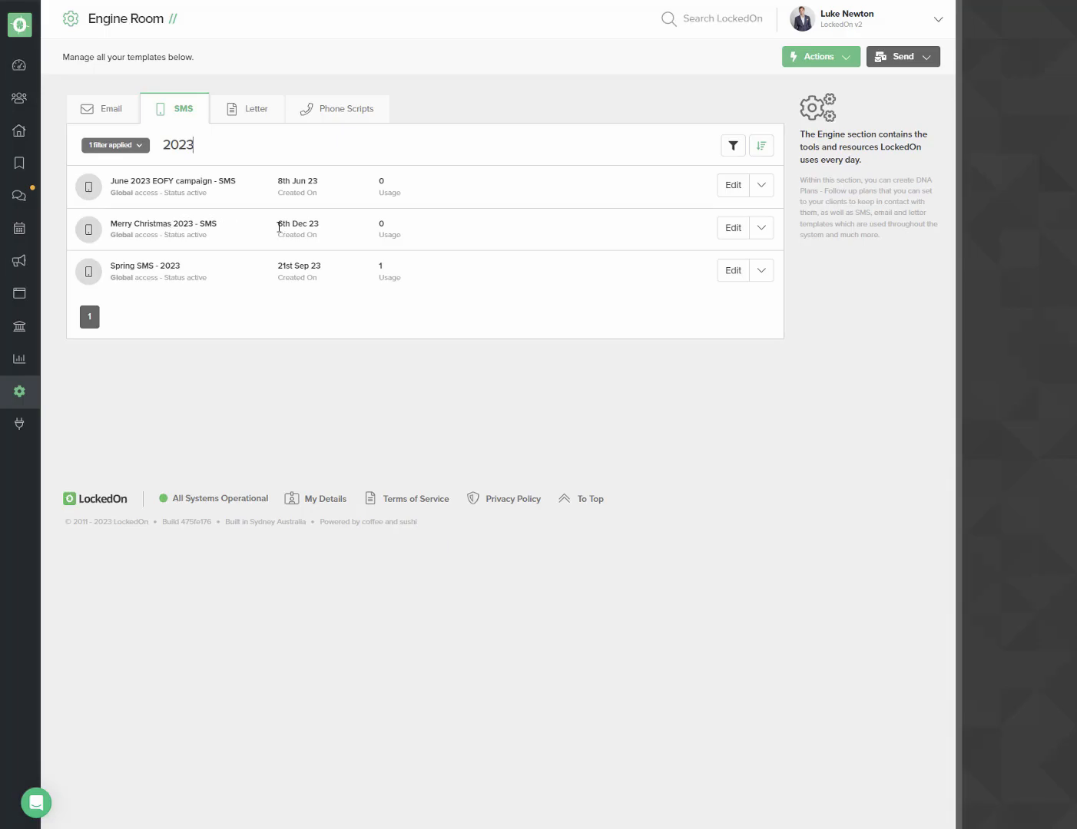
# Open the Merry Christmas 2023 - SMS template for editing, review its message wording, and save it
pyautogui.click(725, 230)
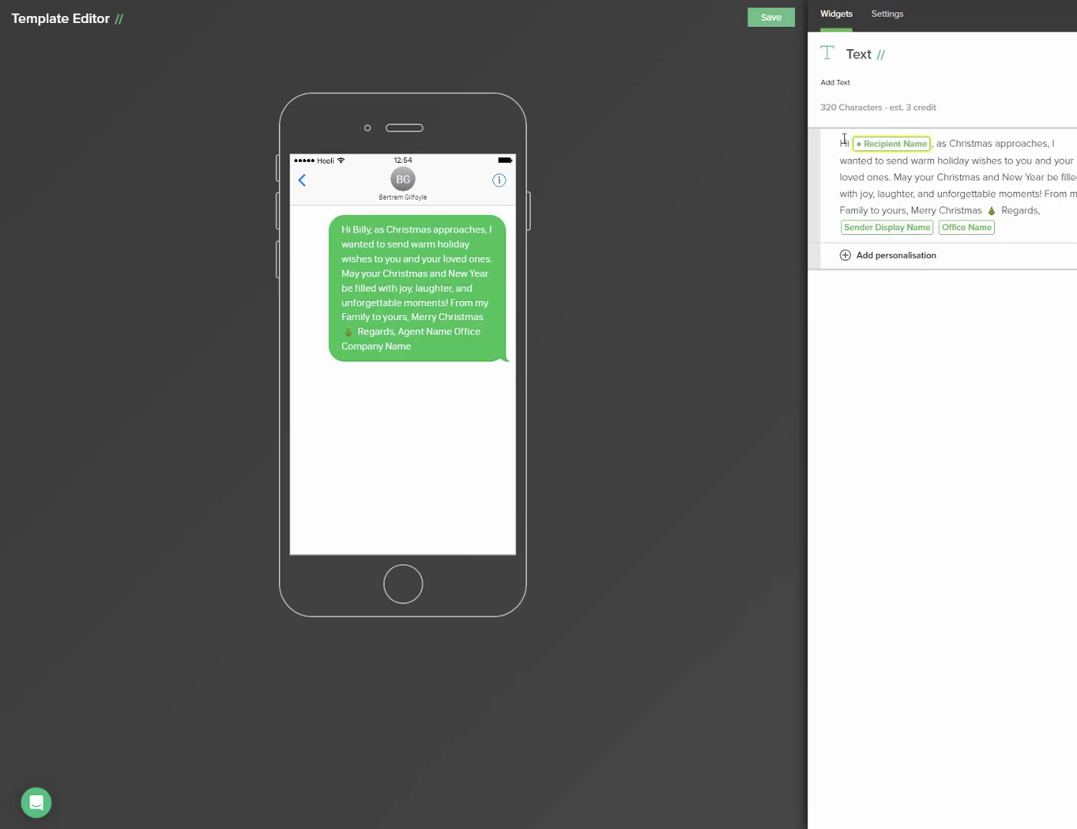
pyautogui.moveTo(936, 145); pyautogui.dragTo(956, 215)
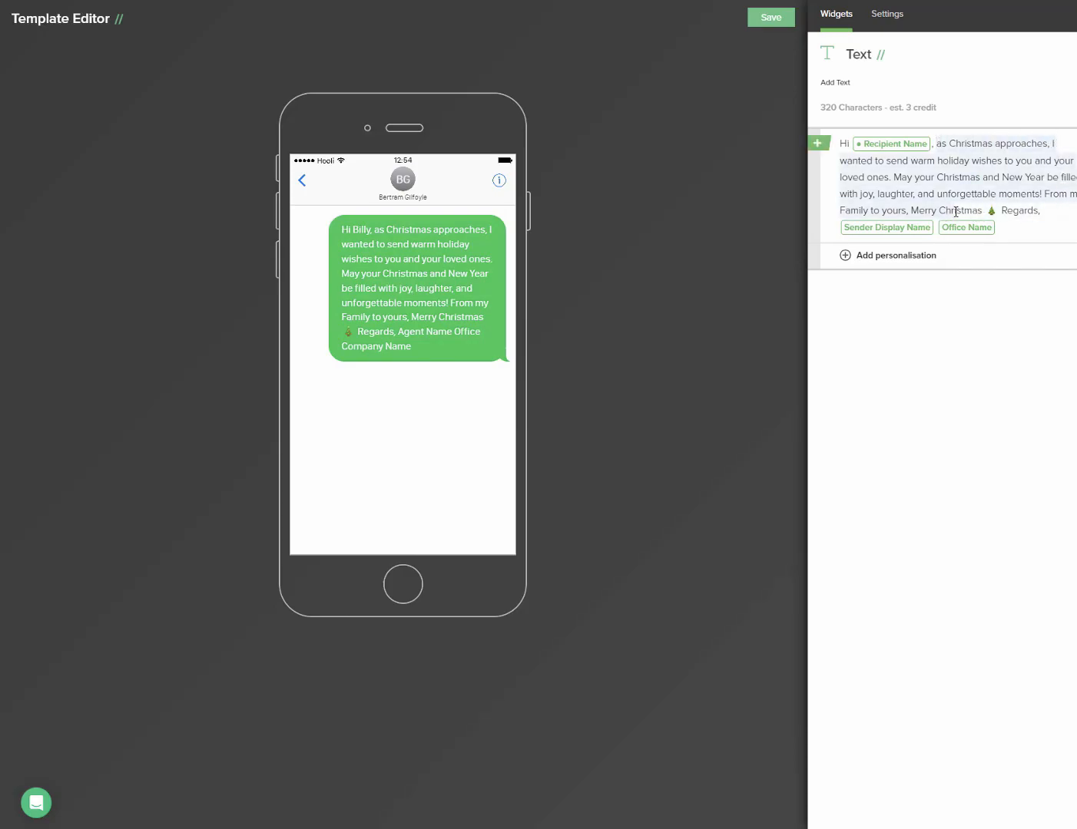
pyautogui.click(1038, 212)
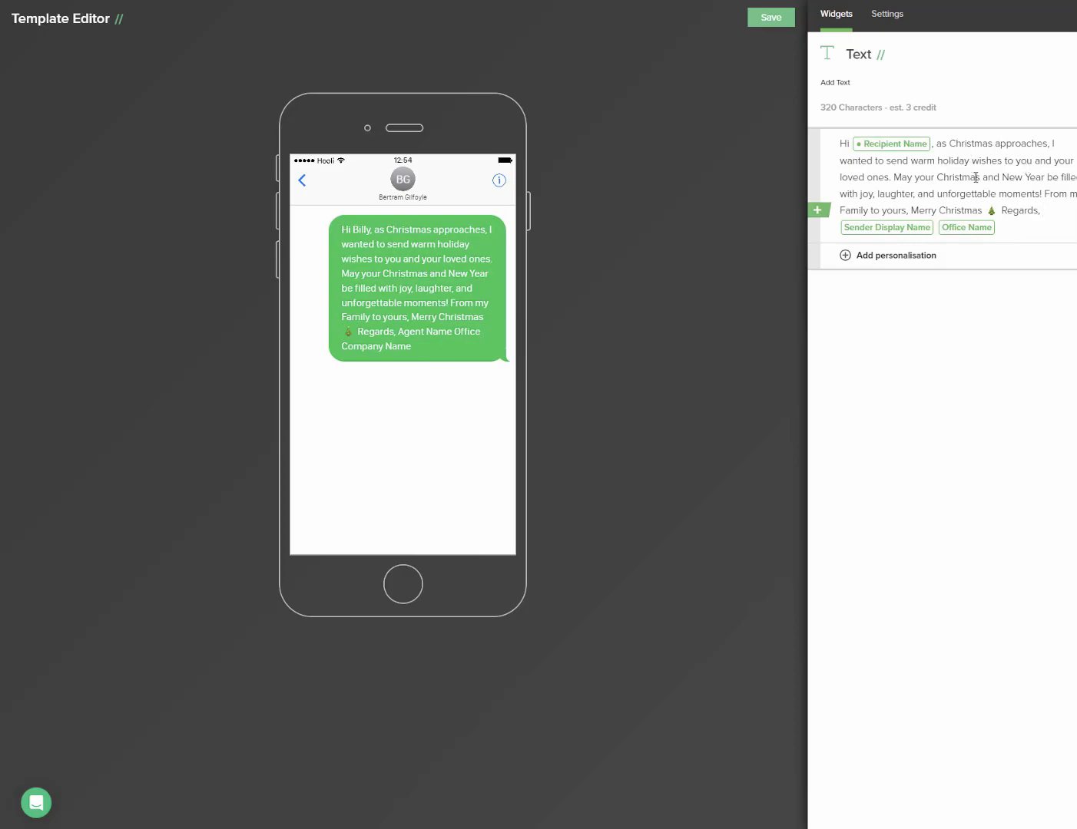
pyautogui.click(771, 17)
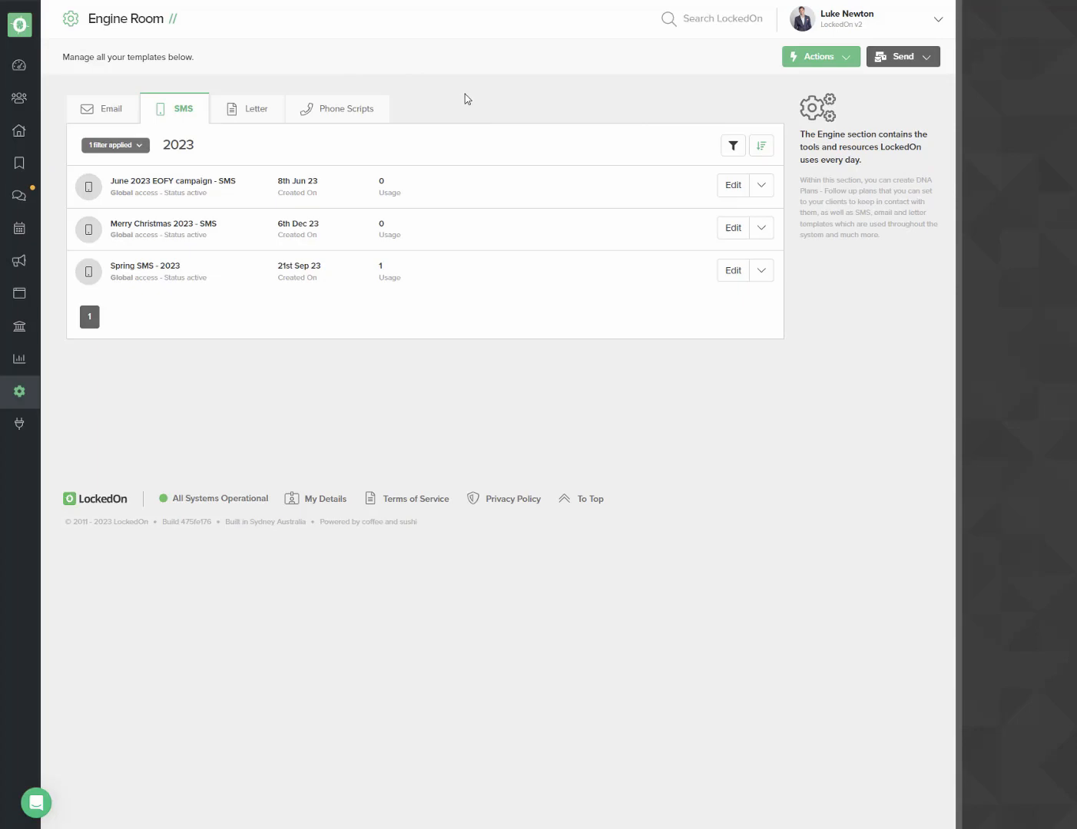
# Start an SMS to the clients in the client list using the Merry Christmas 2023 - SMS template
pyautogui.click(20, 99)
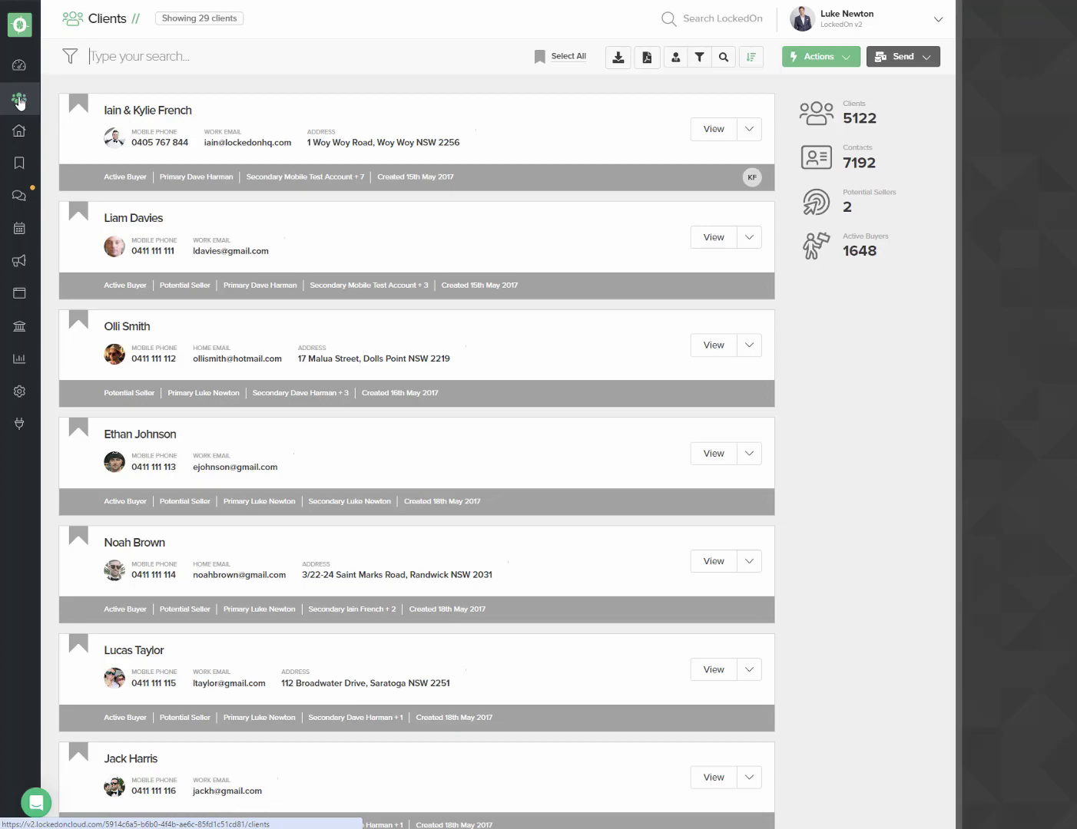
pyautogui.click(906, 58)
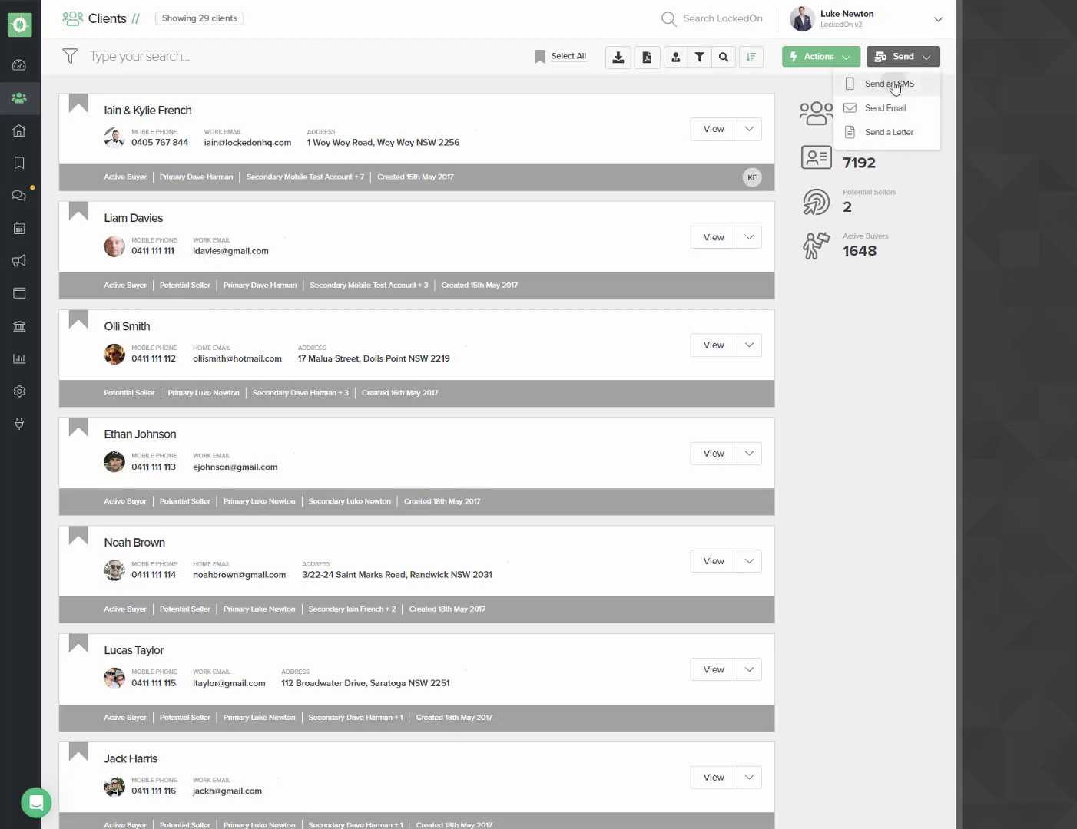
pyautogui.click(893, 85)
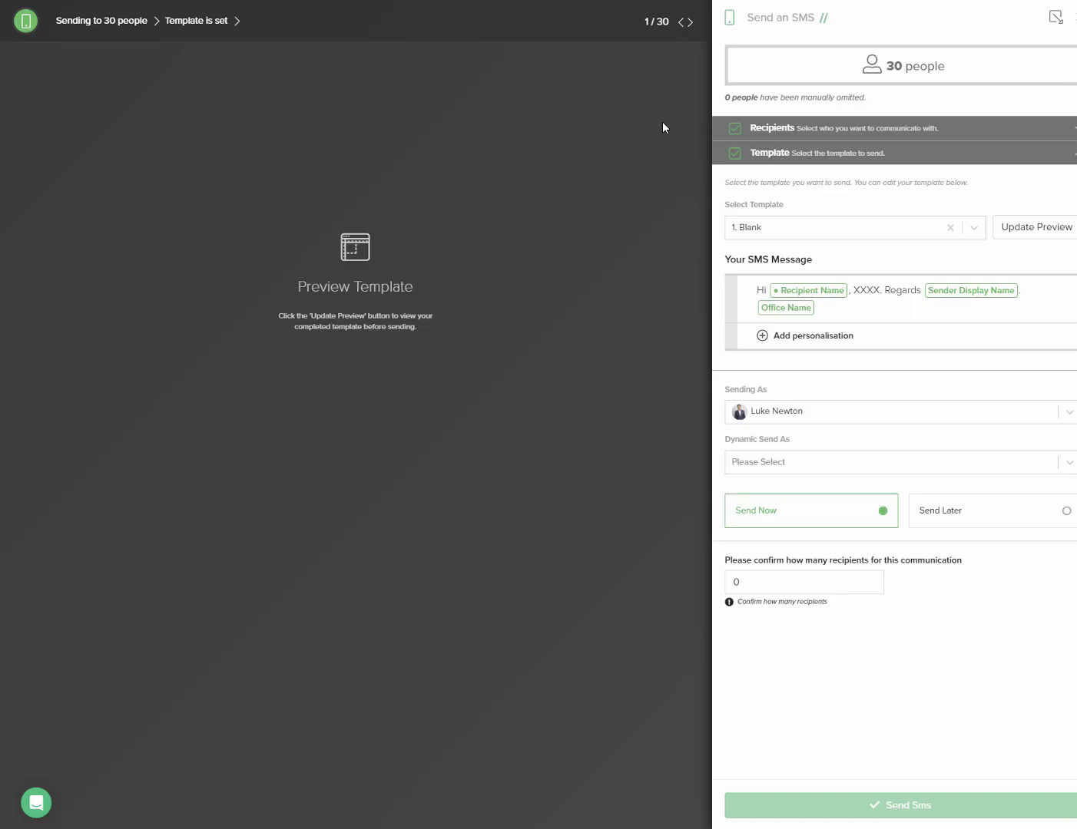
pyautogui.moveTo(888, 67); pyautogui.dragTo(938, 67)
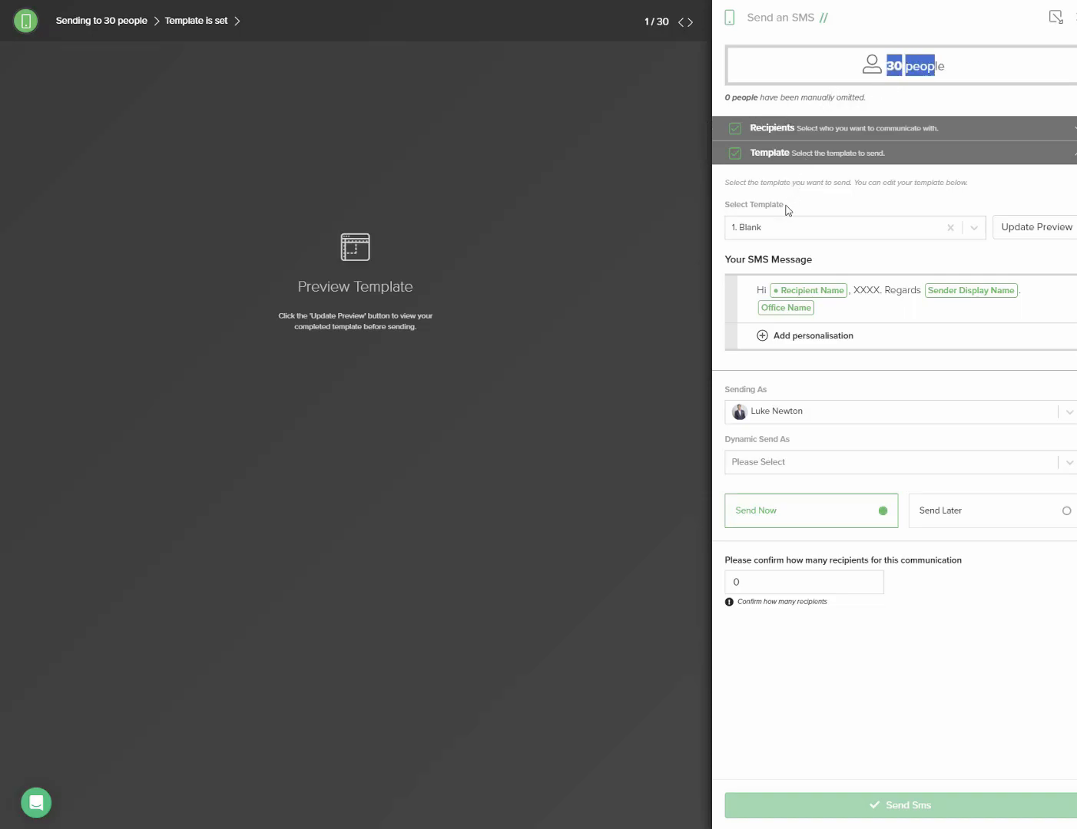
pyautogui.click(780, 231)
pyautogui.write('2023')
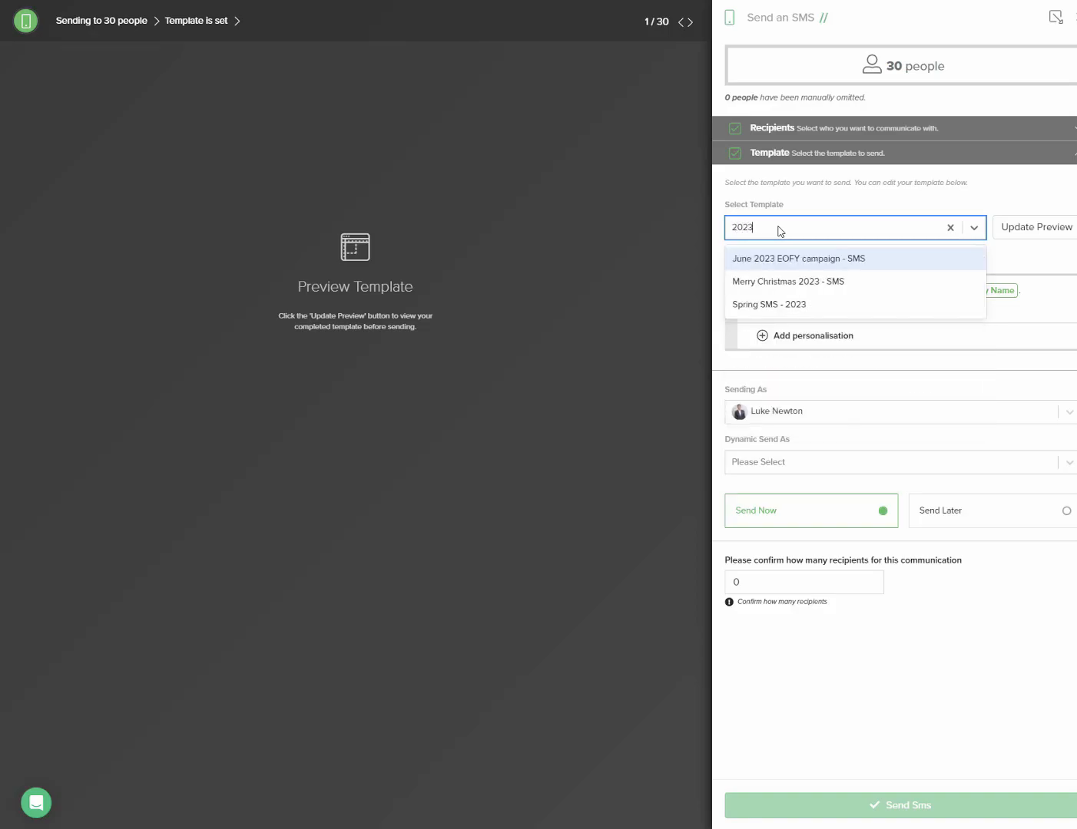
pyautogui.click(796, 282)
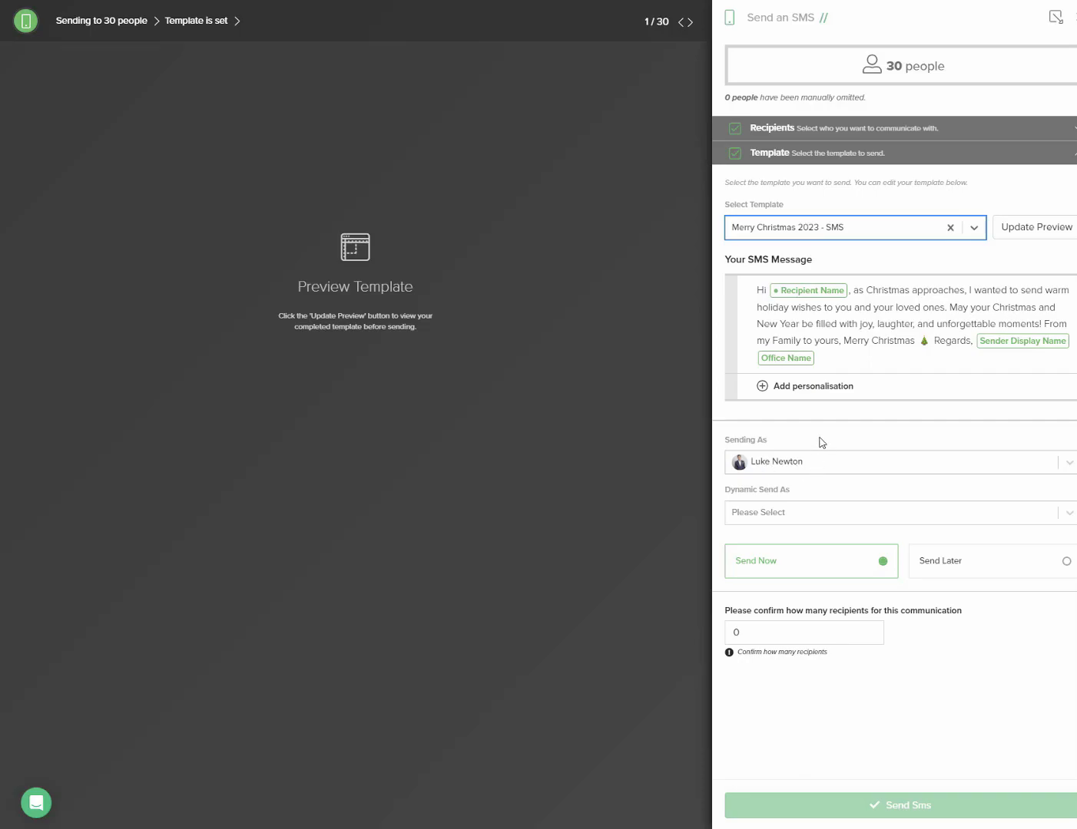
# Set the SMS's dynamic sender to Primary Assigned Agent and schedule it for 24/12/2023 at 10:00 AM
pyautogui.click(782, 513)
pyautogui.click(783, 543)
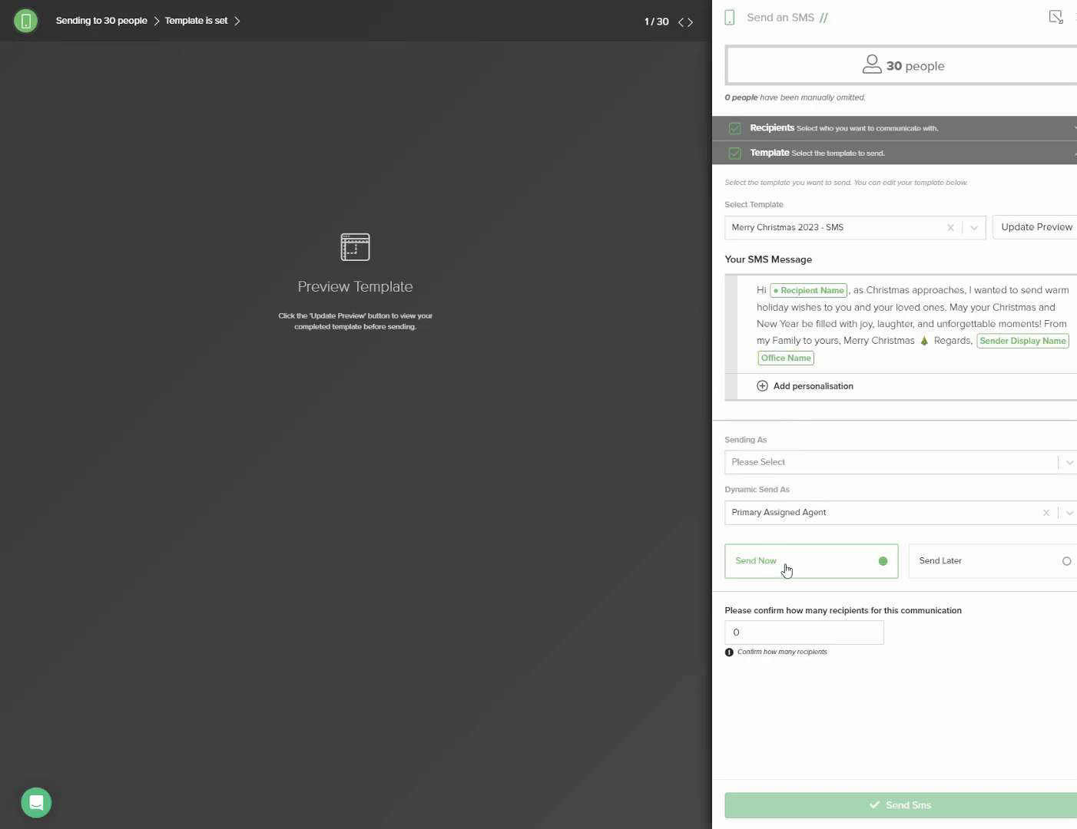
pyautogui.click(939, 569)
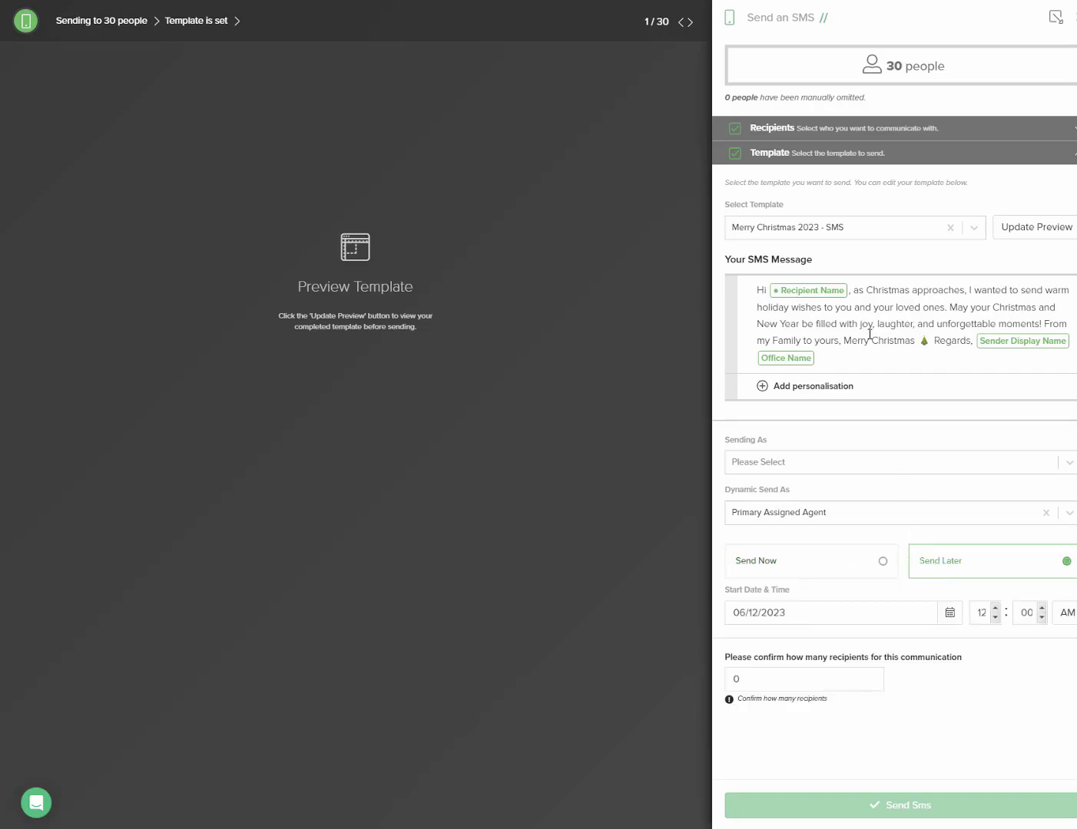
pyautogui.click(948, 613)
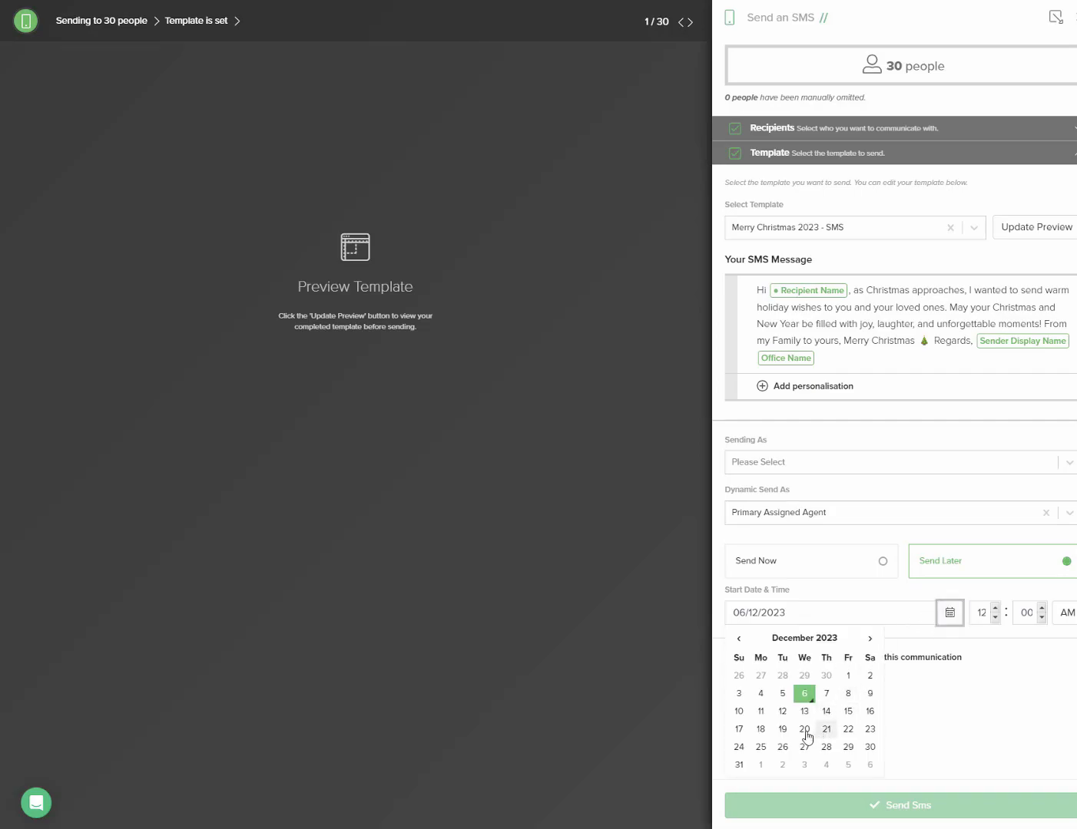
pyautogui.click(738, 747)
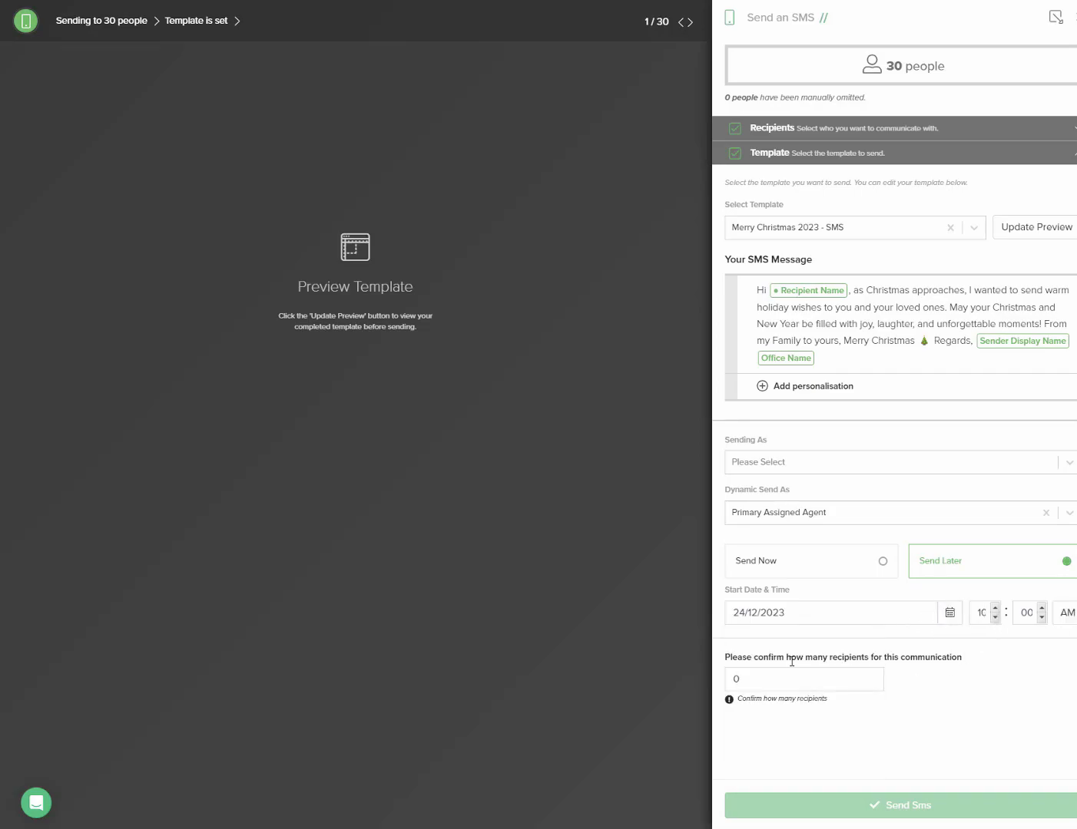
# Confirm 30 recipients and switch the SMS to Send Now, leaving the draft without sending it
pyautogui.write('30')
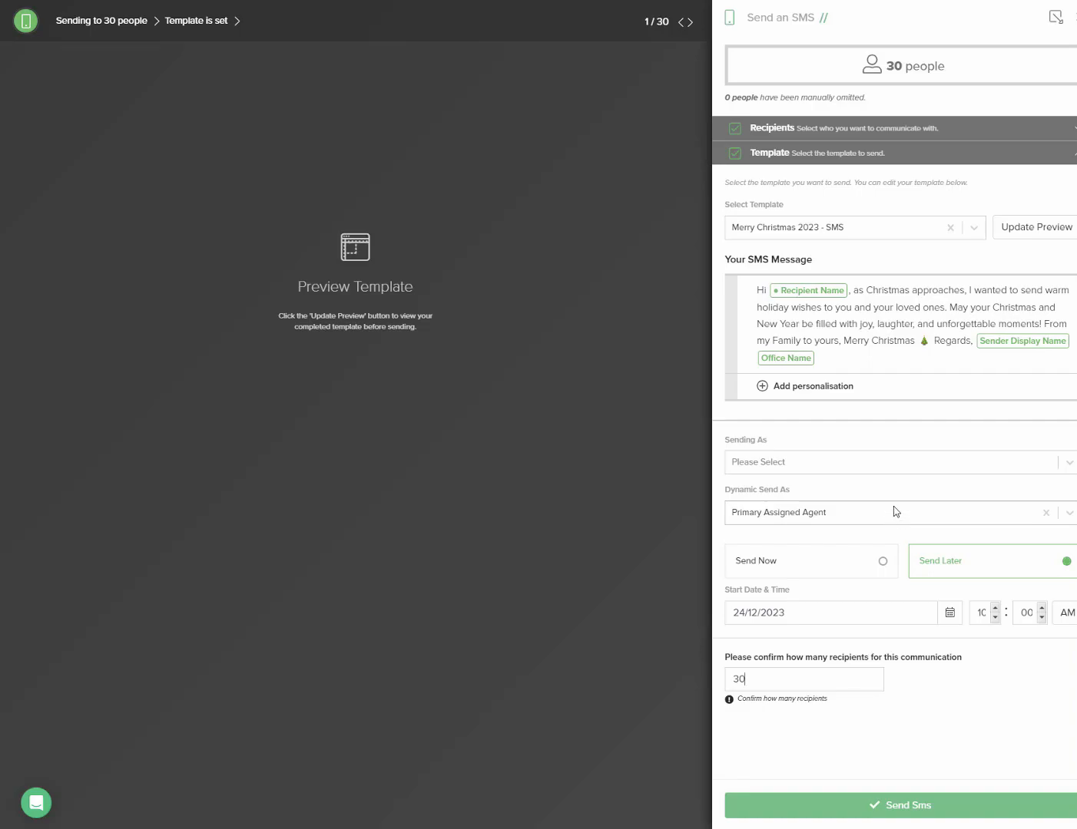
pyautogui.click(796, 563)
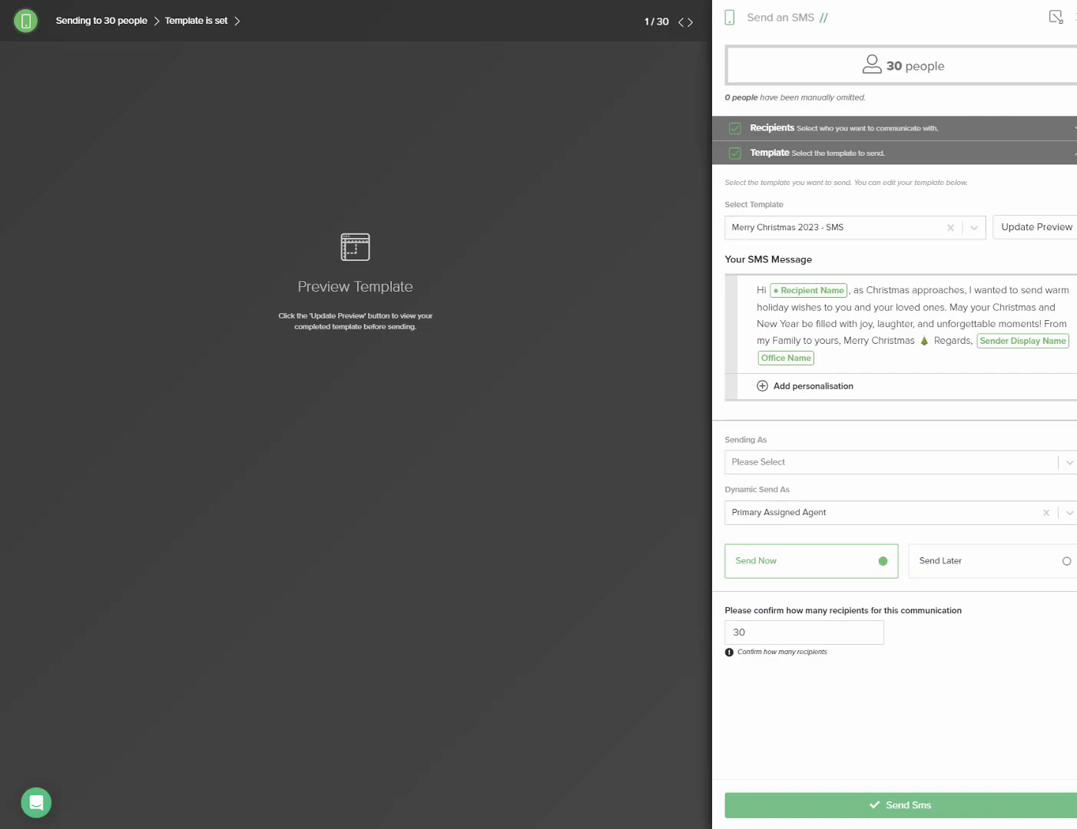
pyautogui.click(1055, 17)
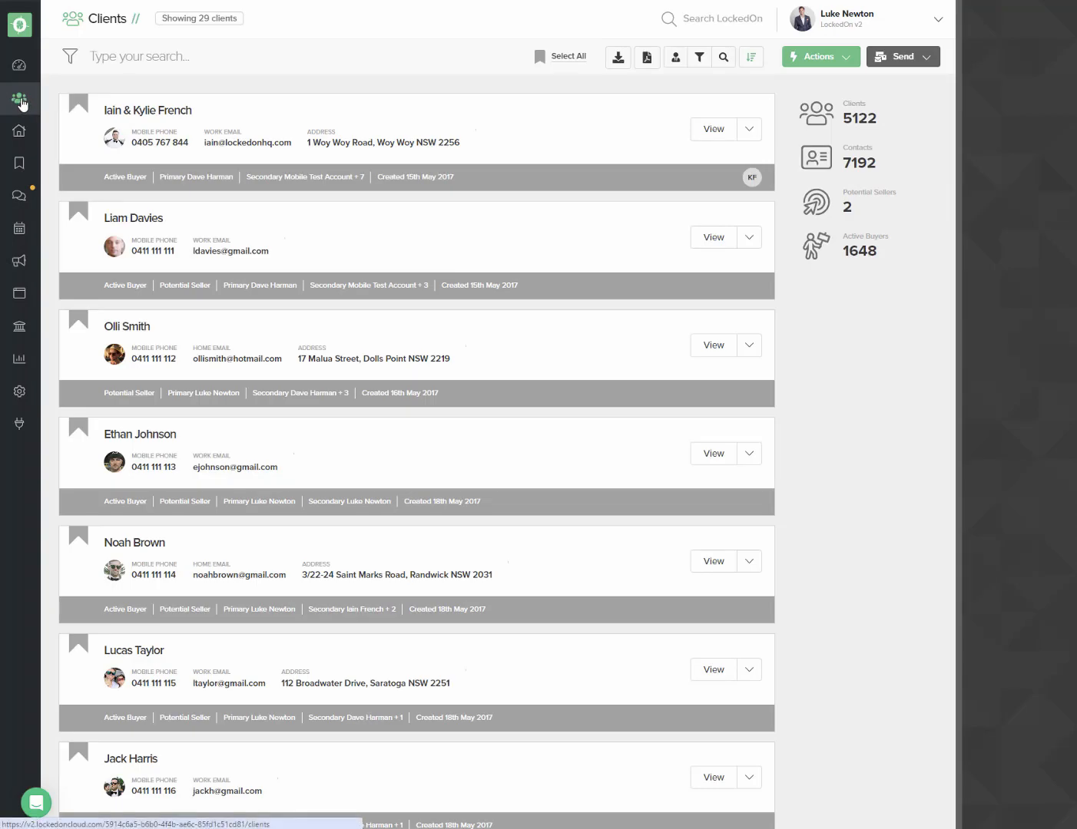
# Start an email to the clients in the client list using the Merry Christmas 2023 - Light version template
pyautogui.click(901, 58)
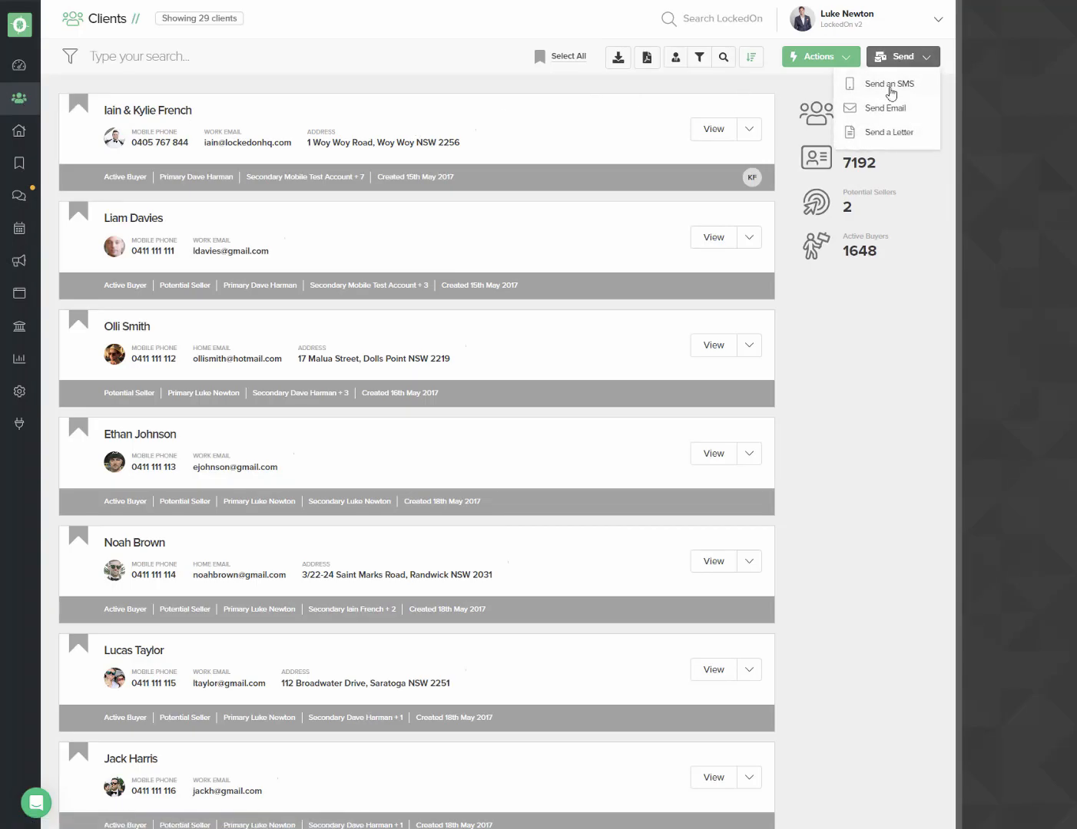
pyautogui.click(876, 106)
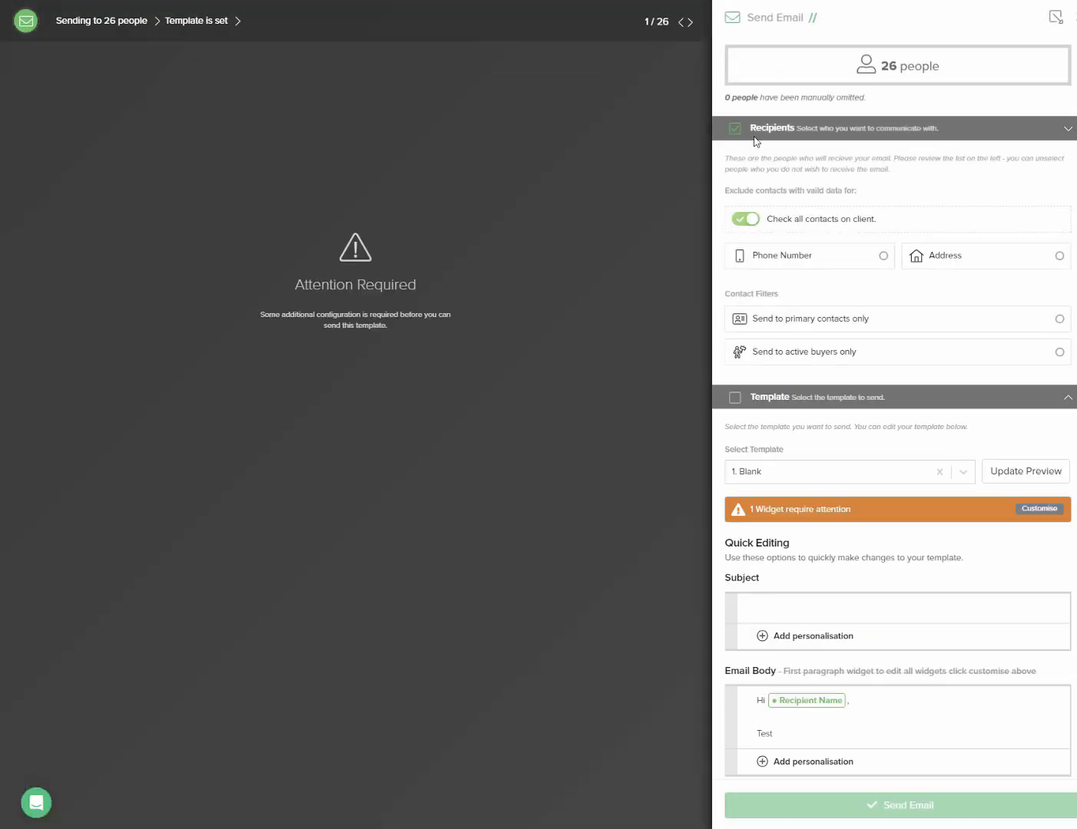
pyautogui.click(754, 132)
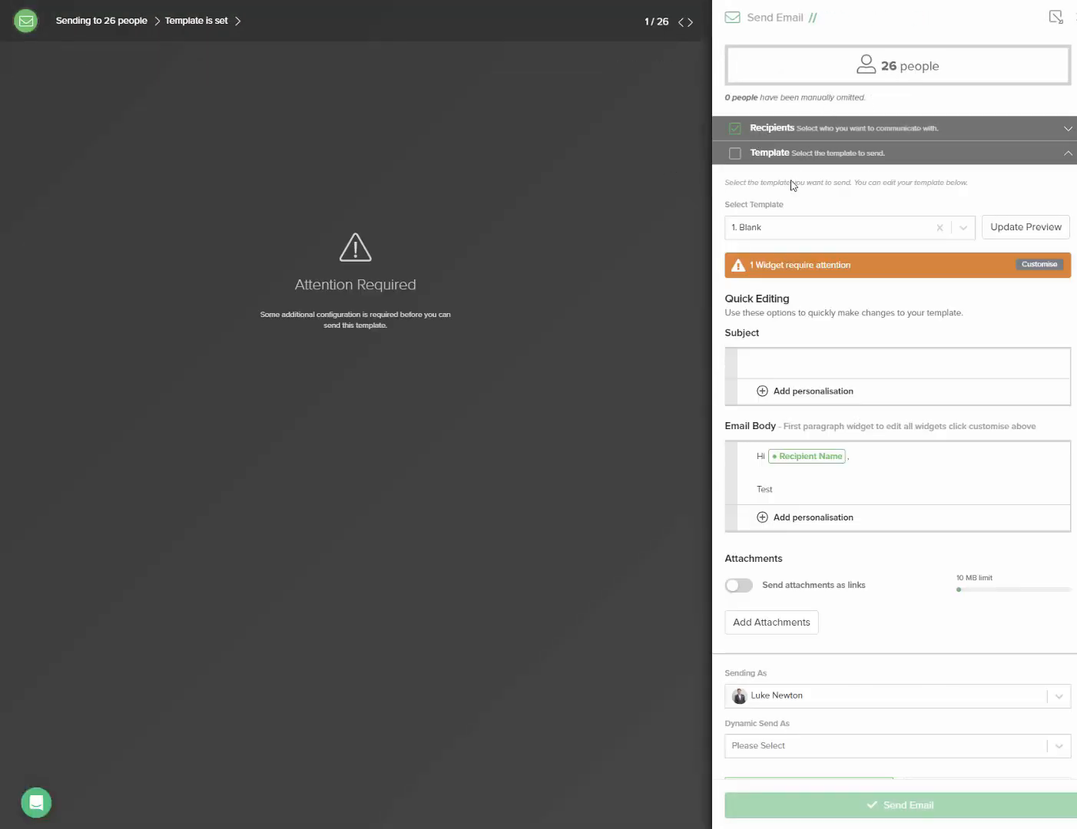
pyautogui.click(780, 228)
pyautogui.write('2023')
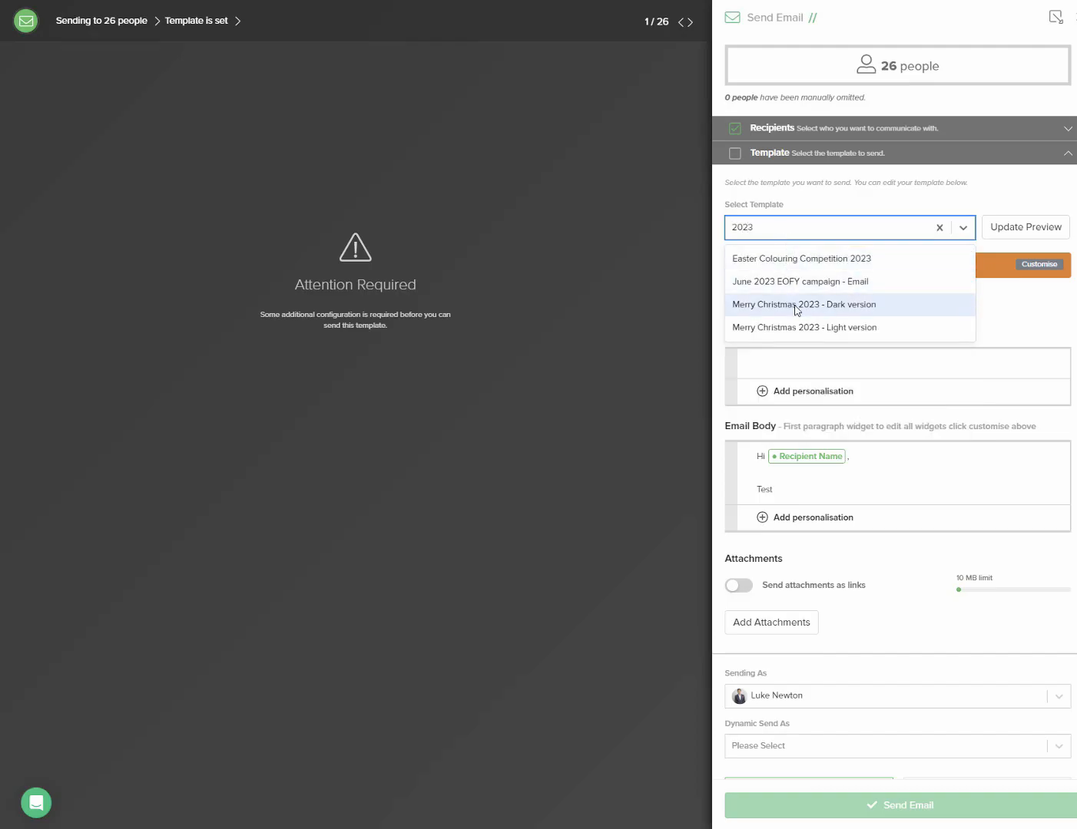
pyautogui.click(799, 327)
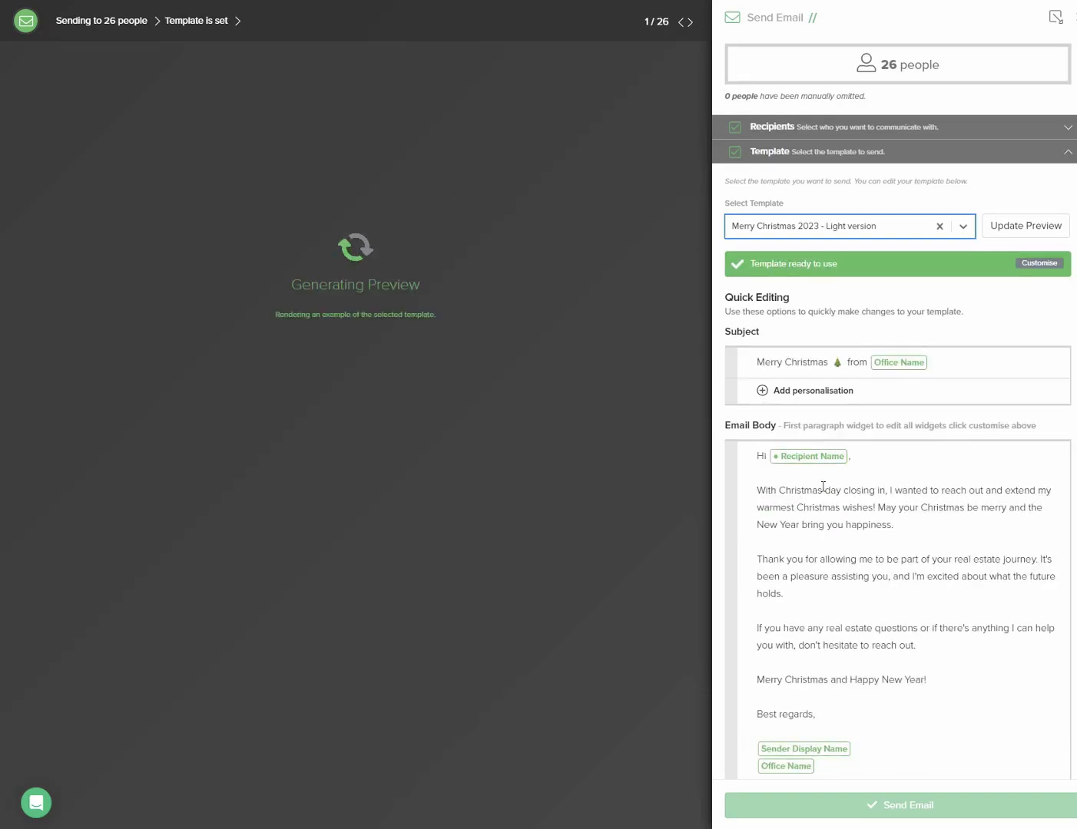
# Set the email's dynamic sender to Primary Assigned Agent
pyautogui.scroll(-5, 823, 487)
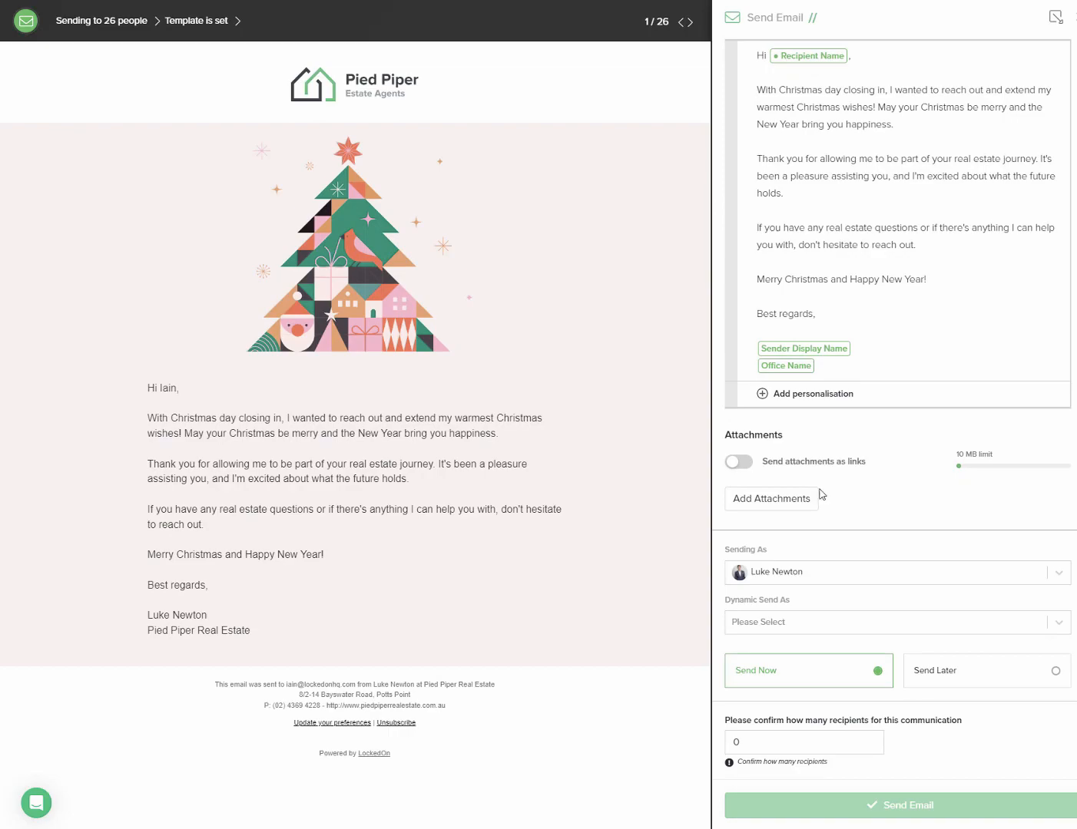
pyautogui.click(780, 579)
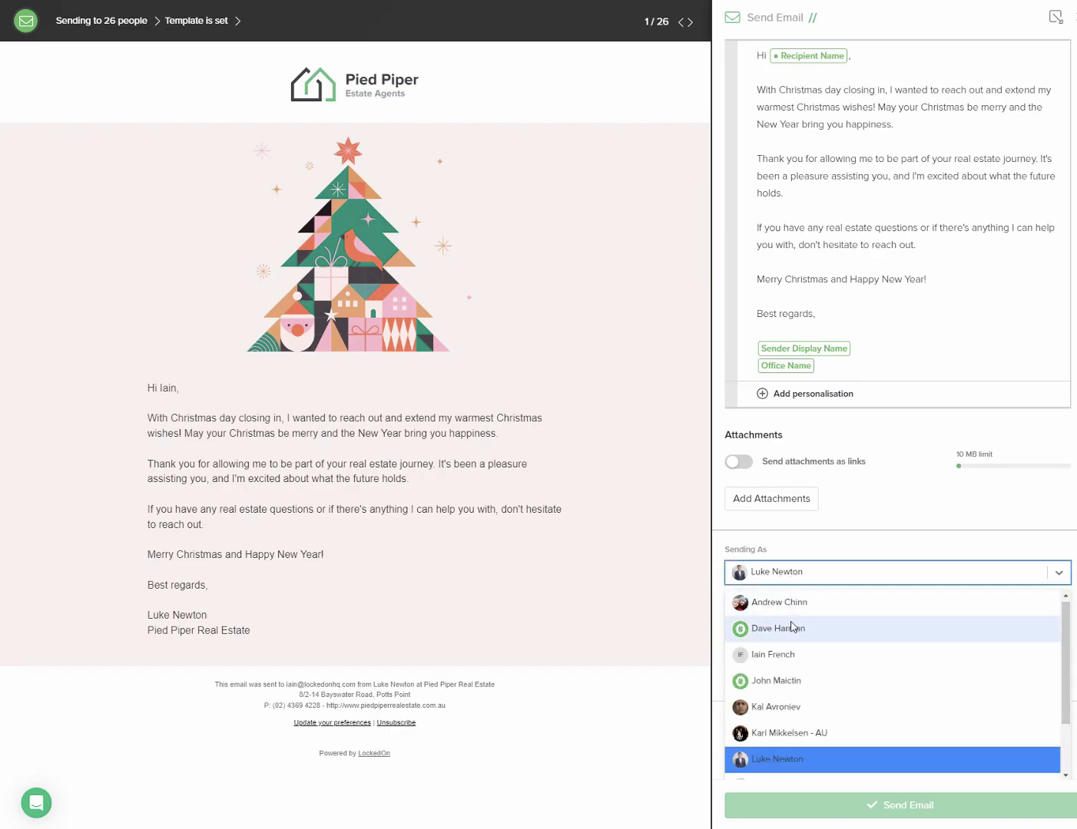
pyautogui.click(815, 550)
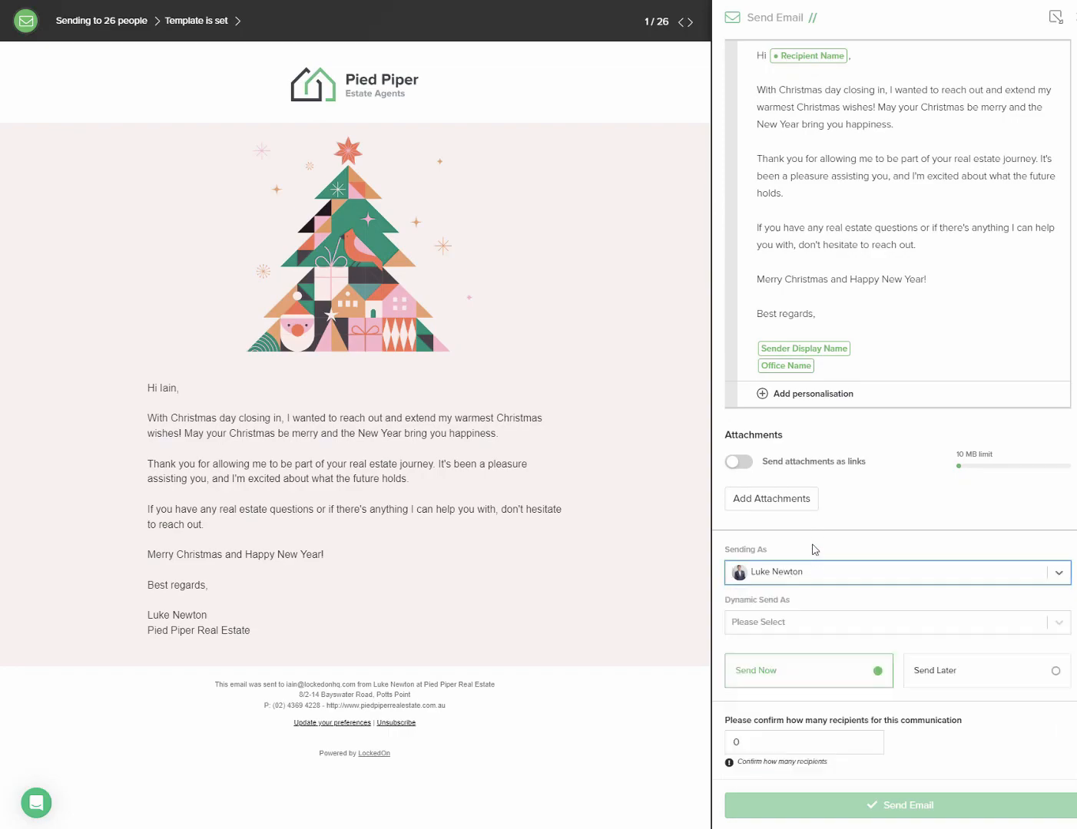
pyautogui.click(781, 623)
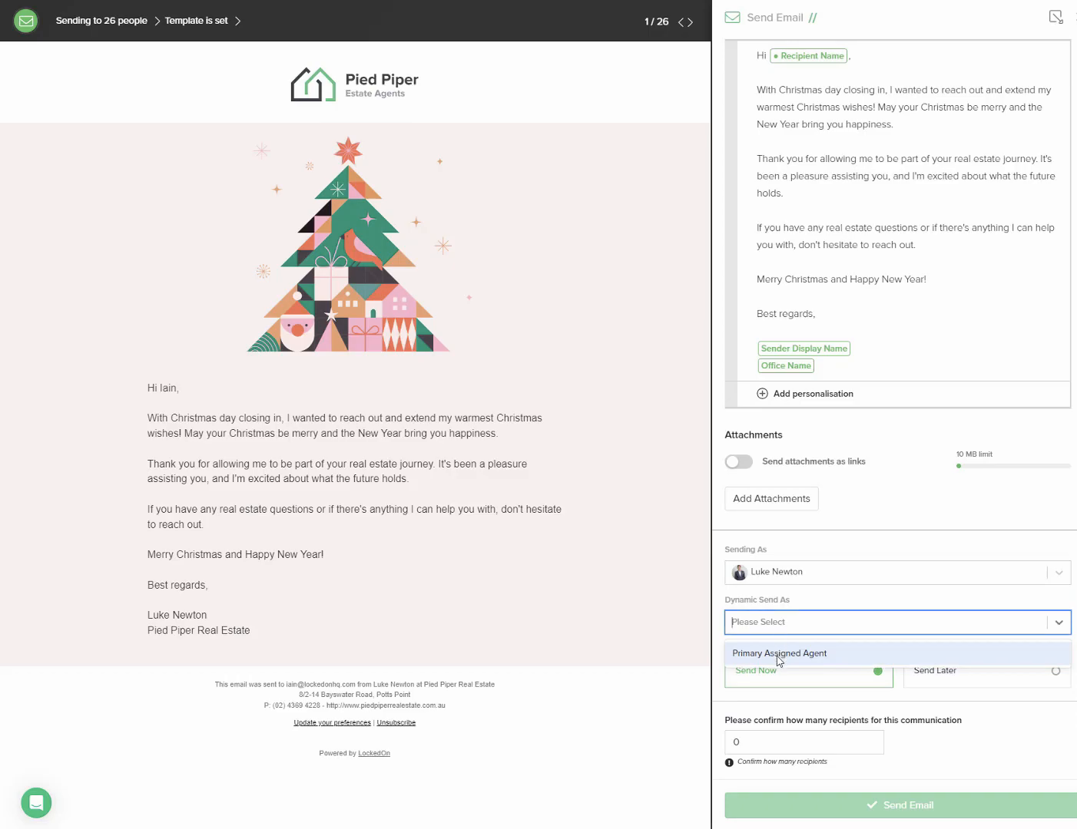
pyautogui.click(780, 654)
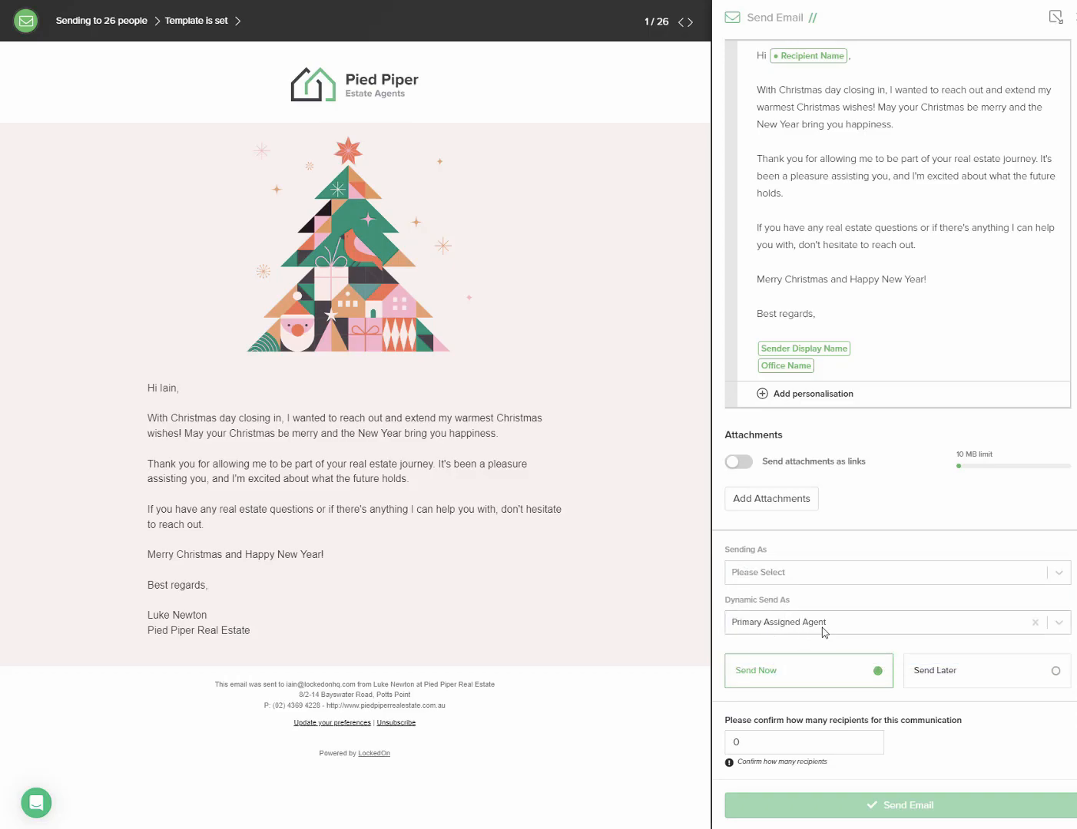